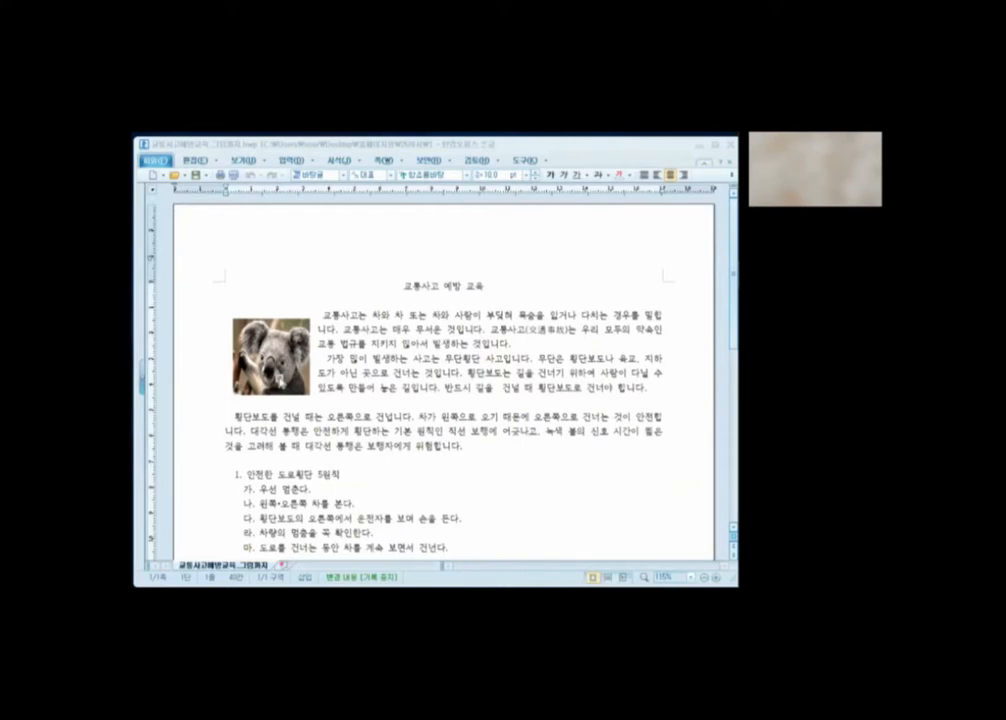
- Delete the koala picture beside the opening paragraphs
left_click(268, 352)
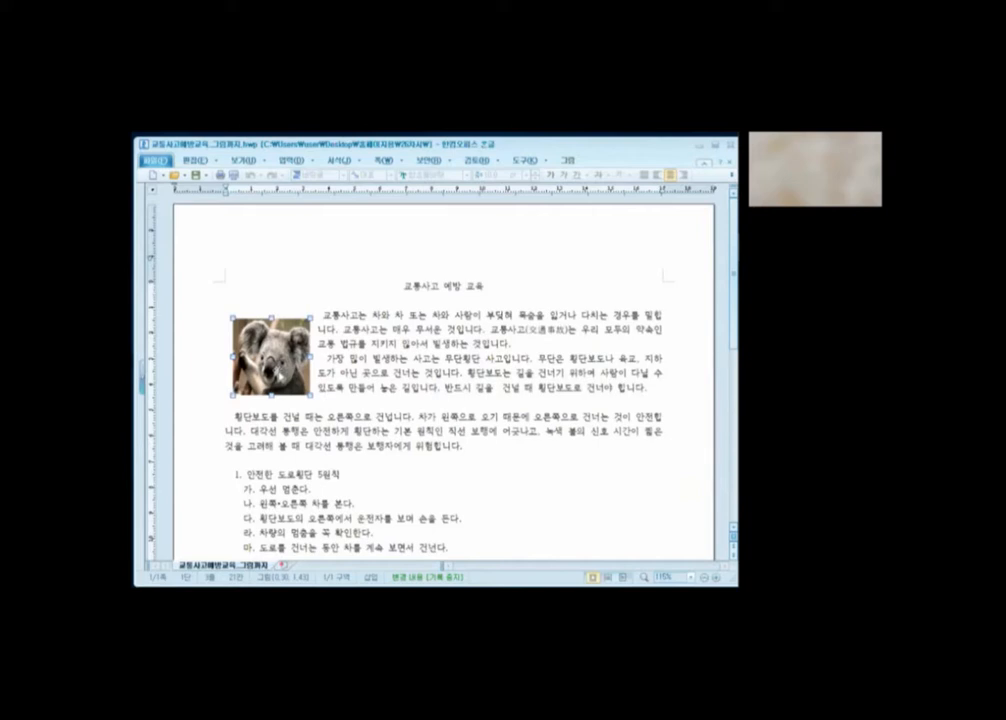
right_click(280, 373)
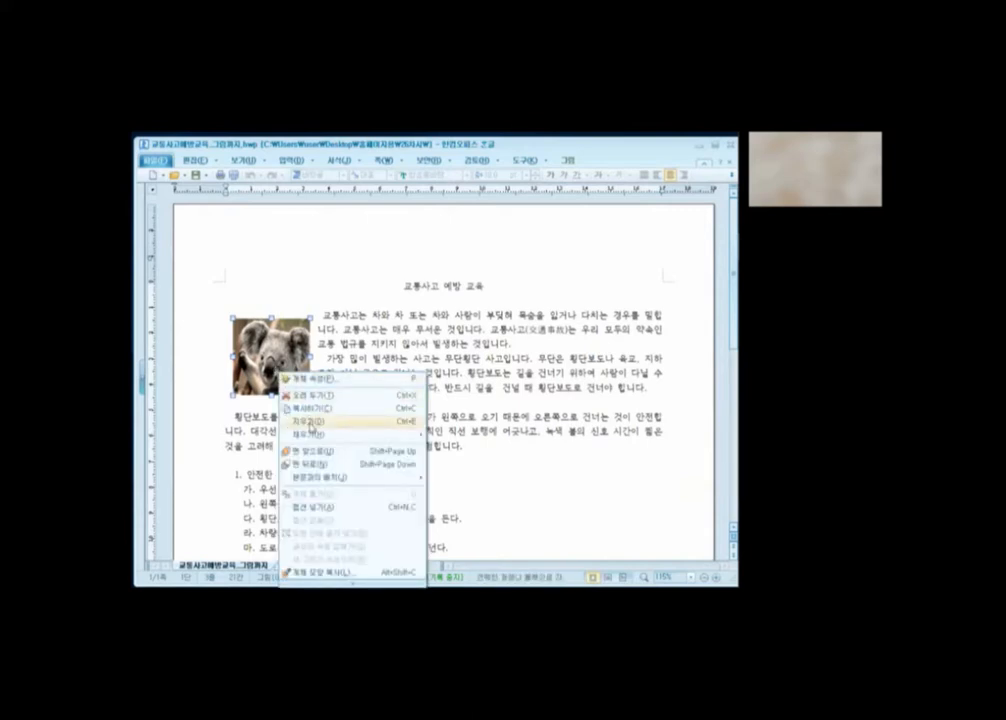
left_click(311, 424)
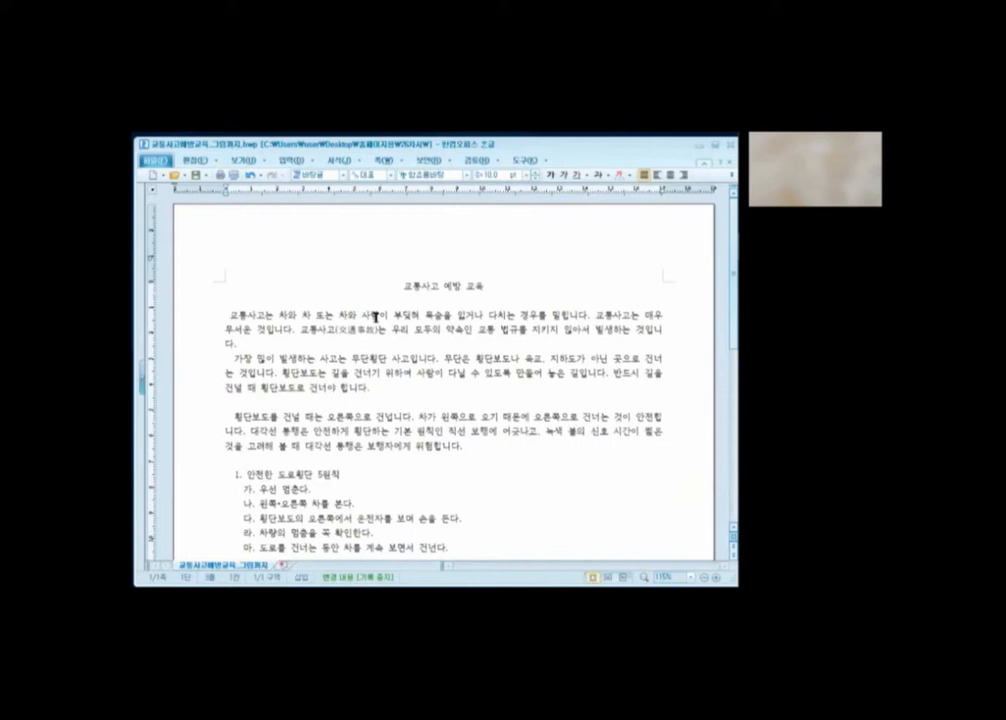
- Review the document's paper size, orientation and margin settings
key("F7")
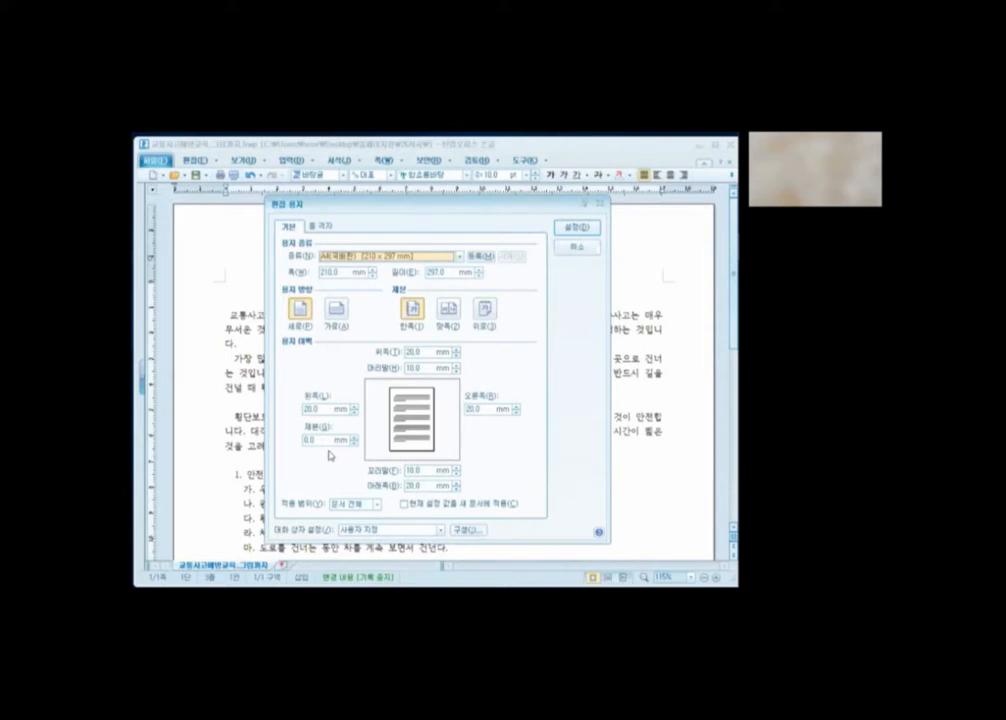
left_click(565, 234)
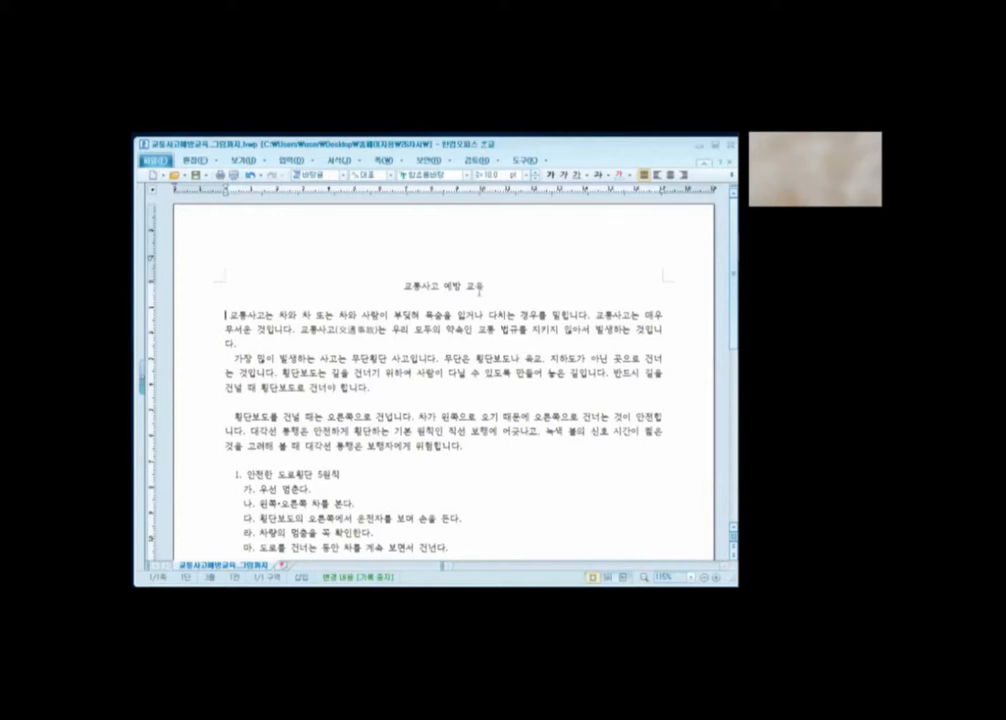
- Draw a horizontal text box about 127 mm wide and 13 mm high over the document's title line
left_click(290, 161)
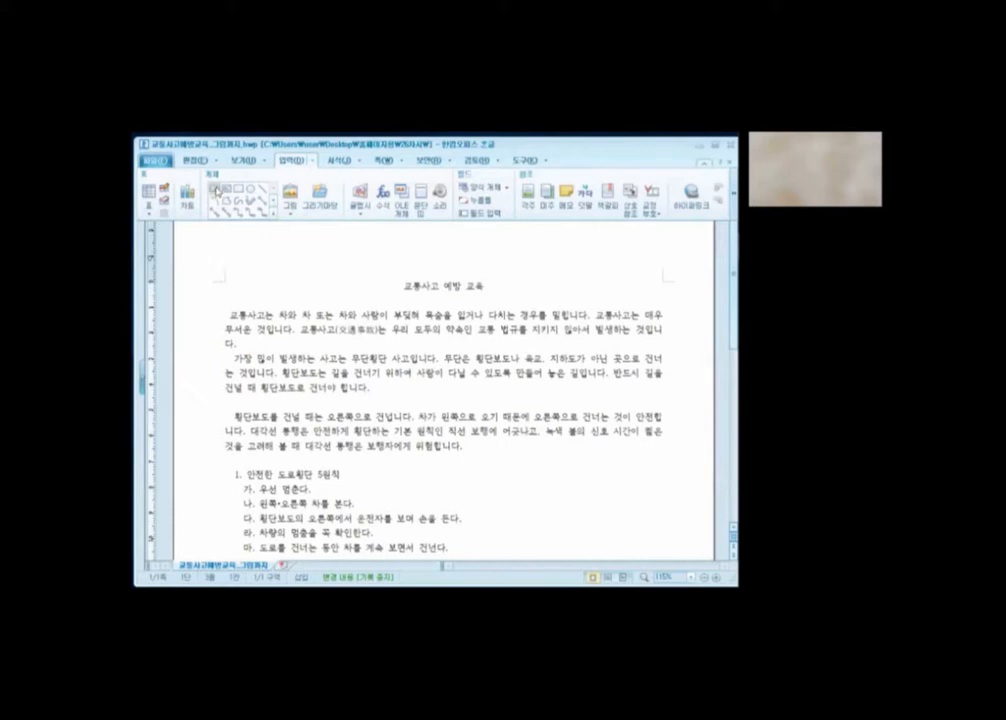
left_click(214, 190)
mouse_move(278, 264)
left_mouse_down()
mouse_move(290, 294)
mouse_move(607, 298)
left_mouse_up()
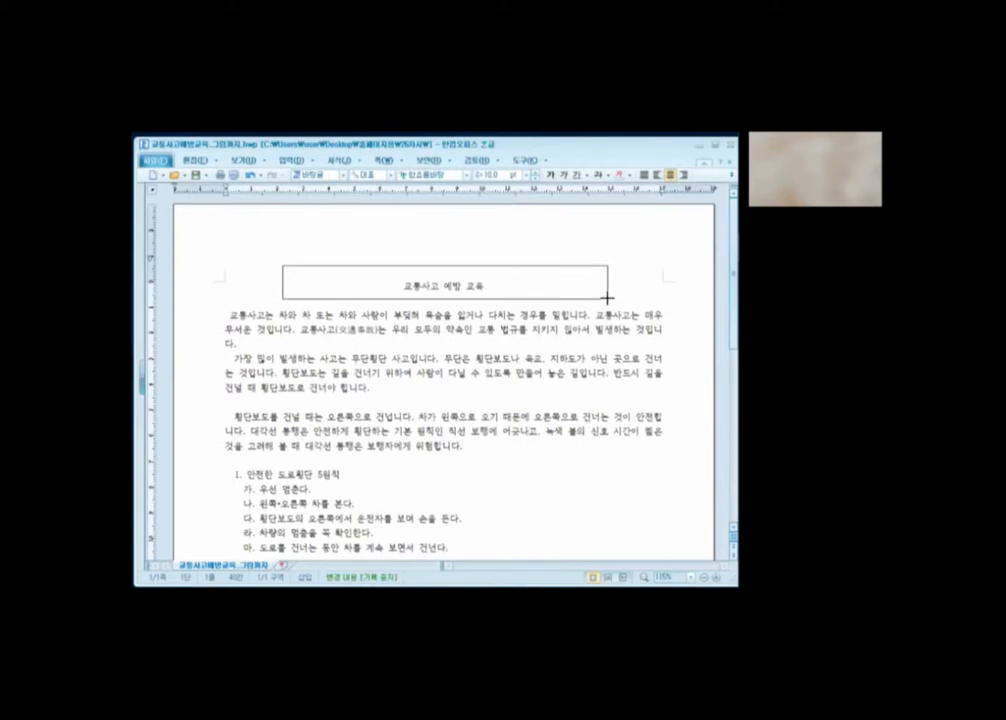
left_click_drag(607, 298, 607, 298)
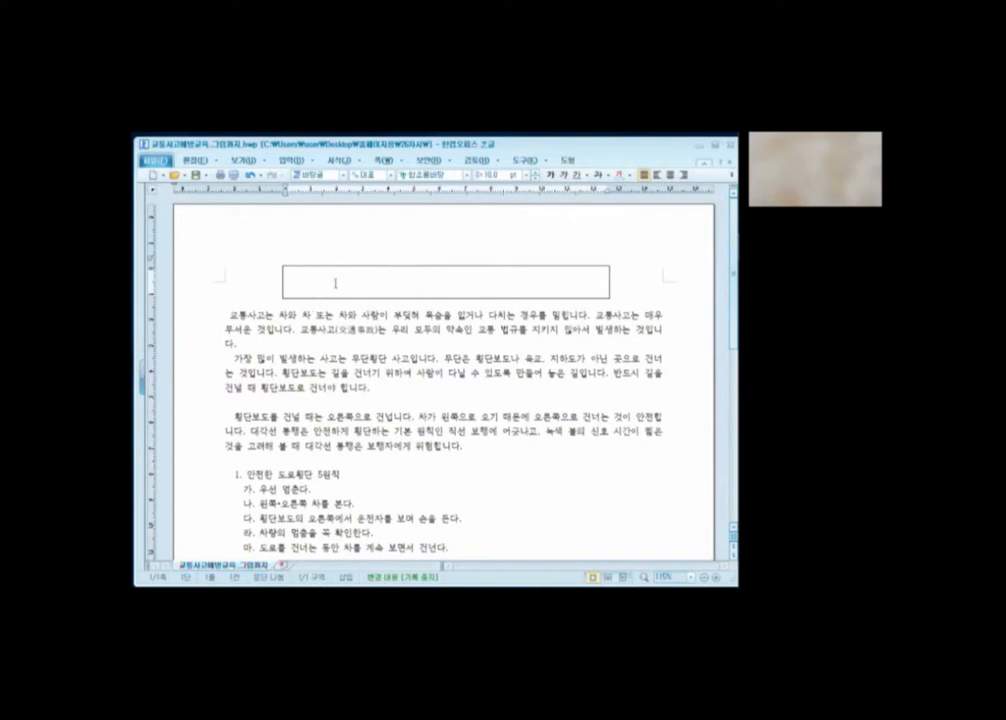
- Enter the title "2020 교통 사고 예방 교육" in the text box
type("20")
type("20")
type(" 년")
type("통 사고 ")
type("예방")
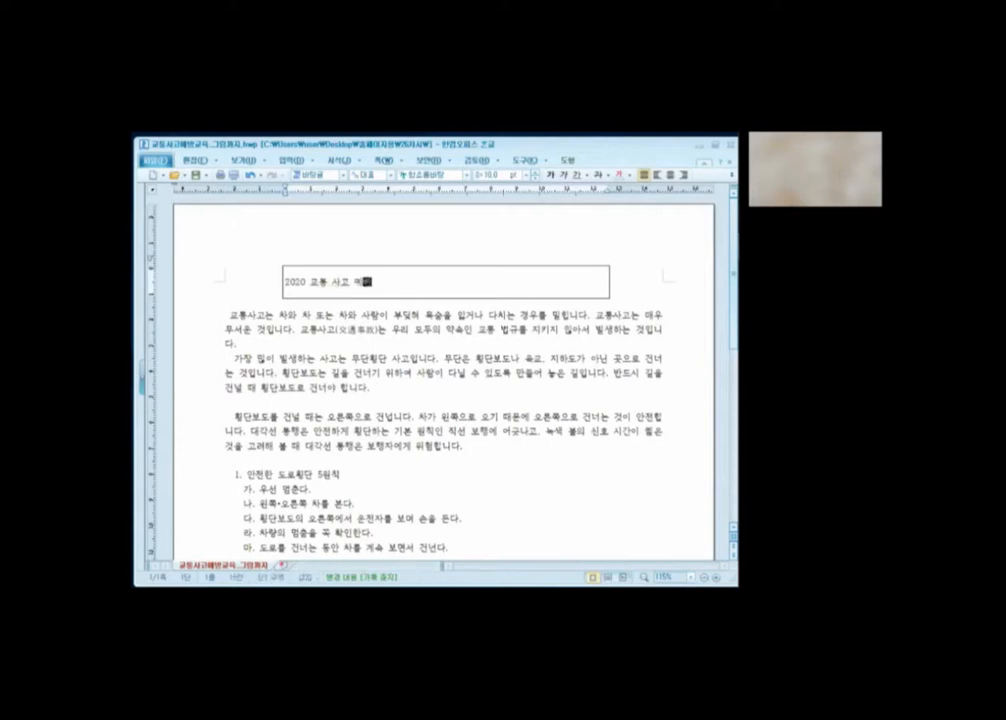
type(" 교육")
- Format the whole title in the text box with the 궁서체 font at 16 pt
left_click_drag(393, 282, 285, 282)
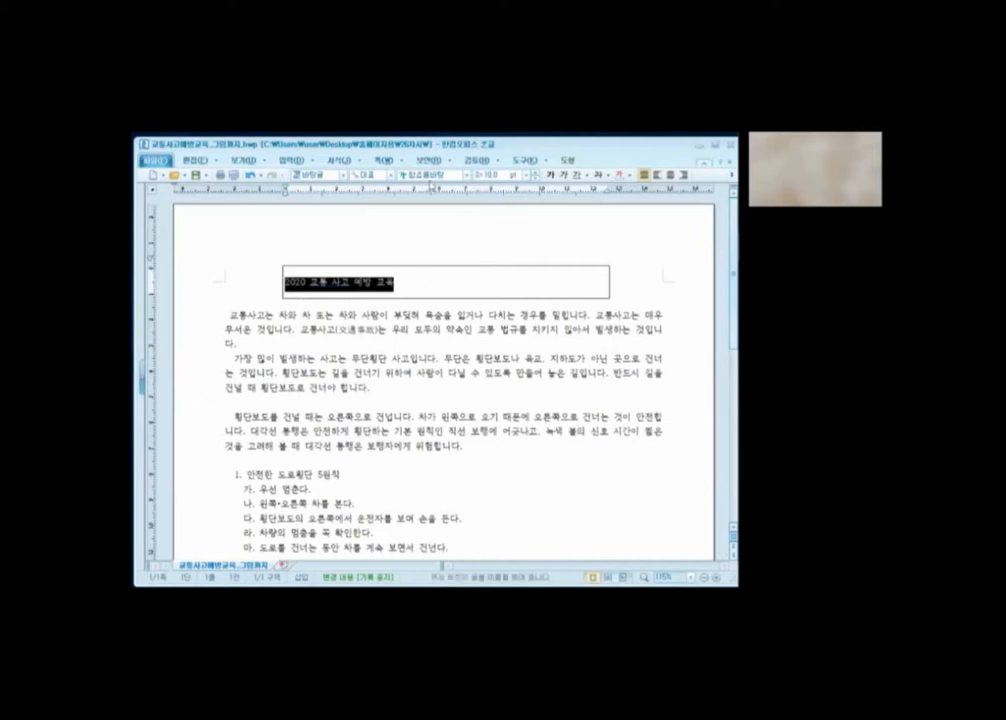
left_click(462, 175)
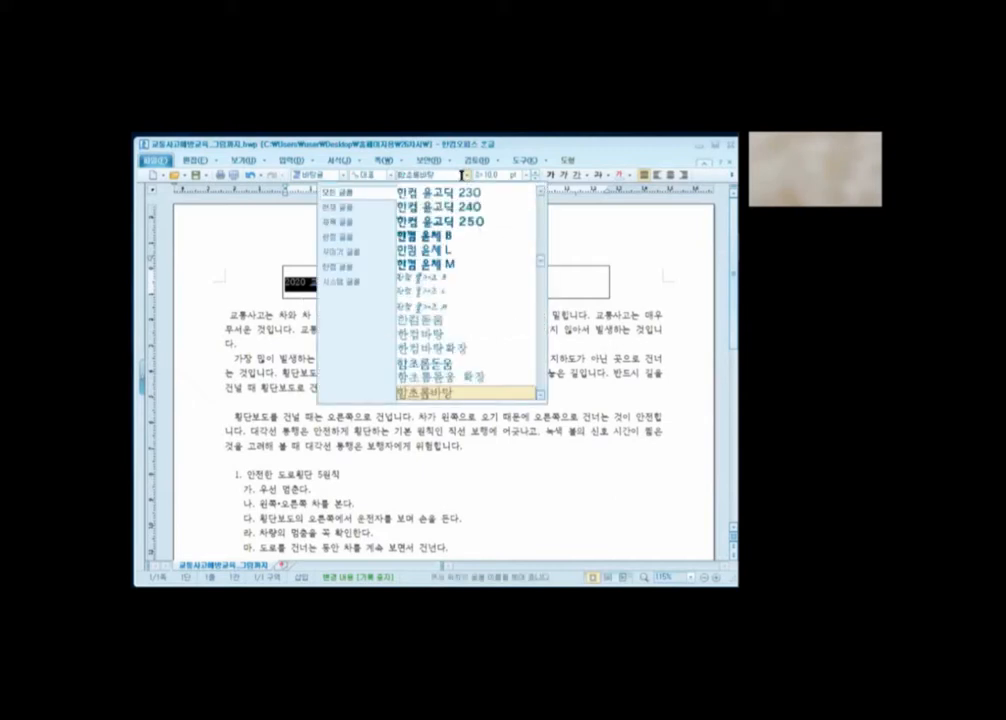
scroll(366, 370, "up", 10)
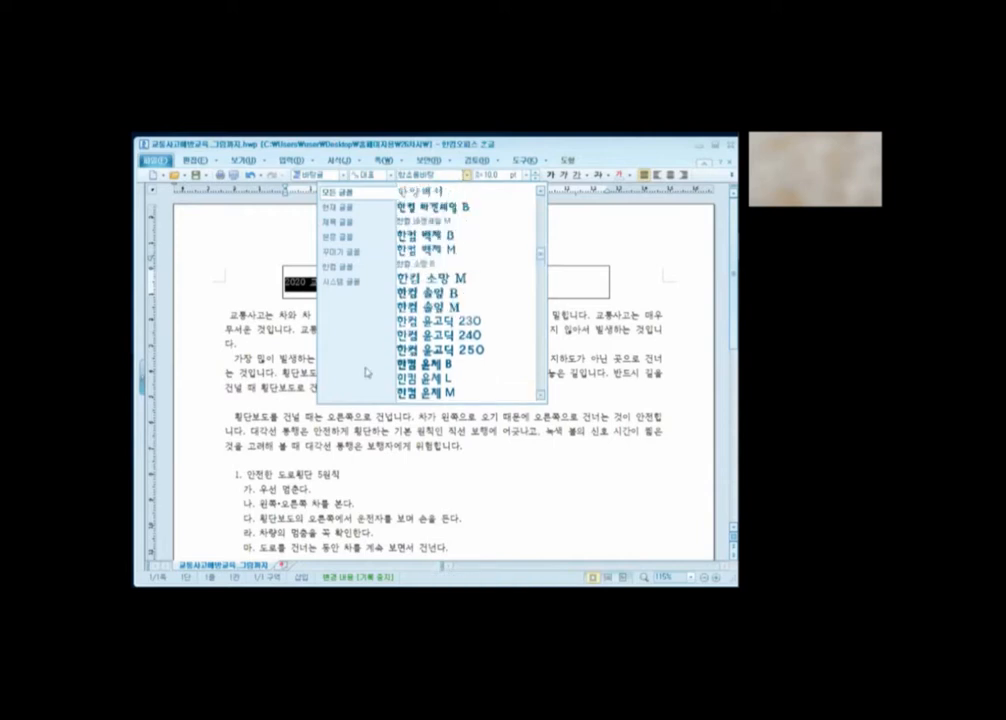
scroll(366, 372, "up", 10)
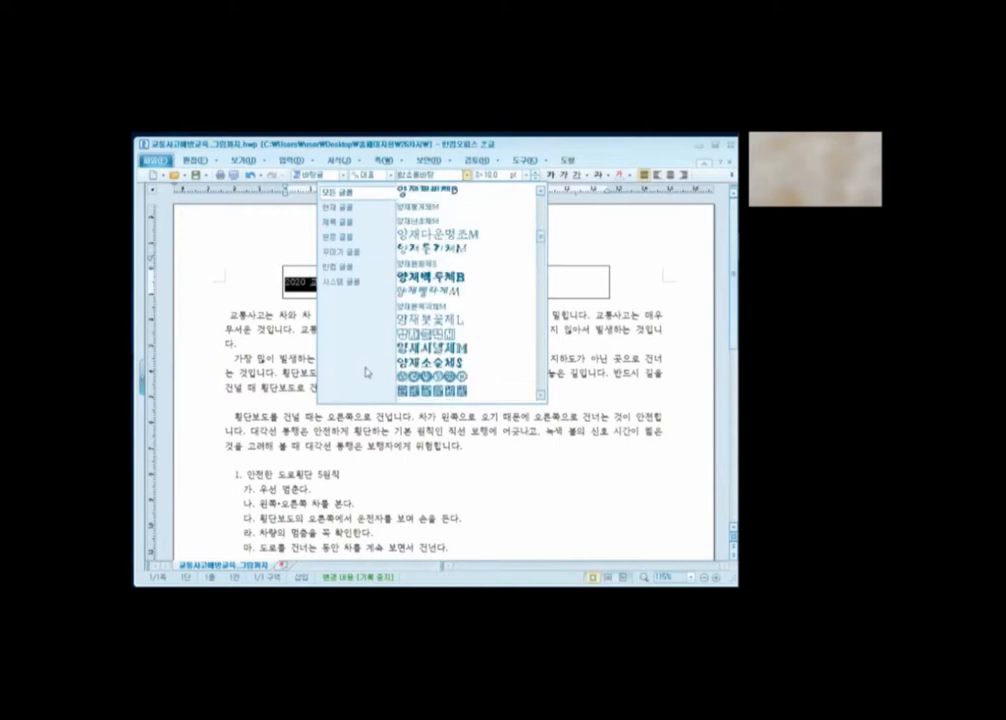
scroll(366, 373, "up", 6)
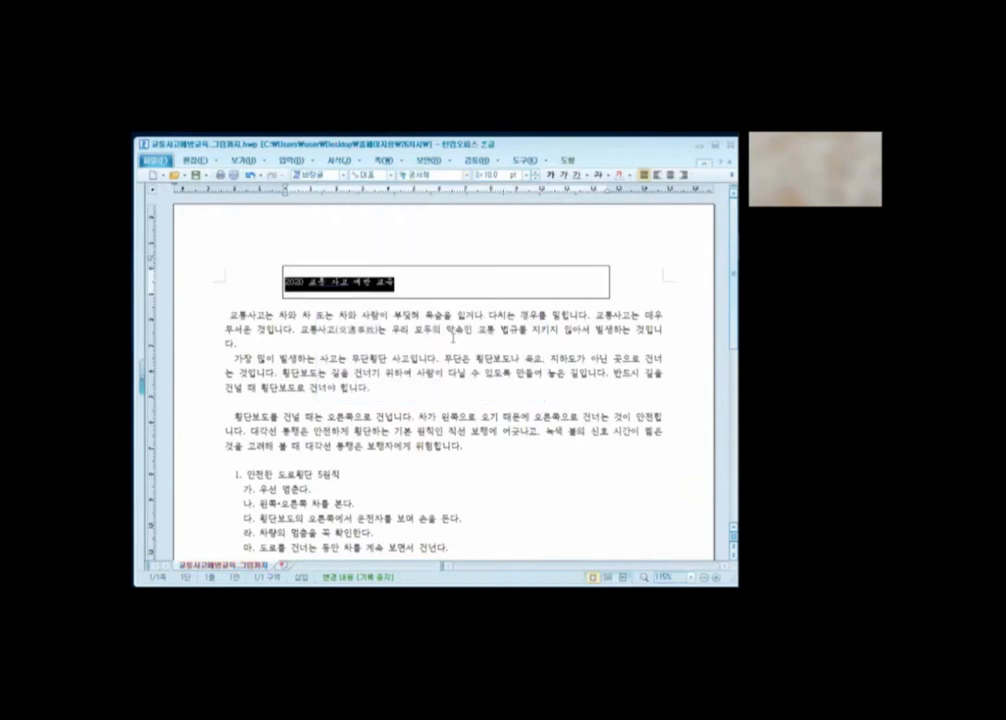
left_click(535, 174)
left_click(535, 174)
left_click(535, 174)
left_click(535, 174)
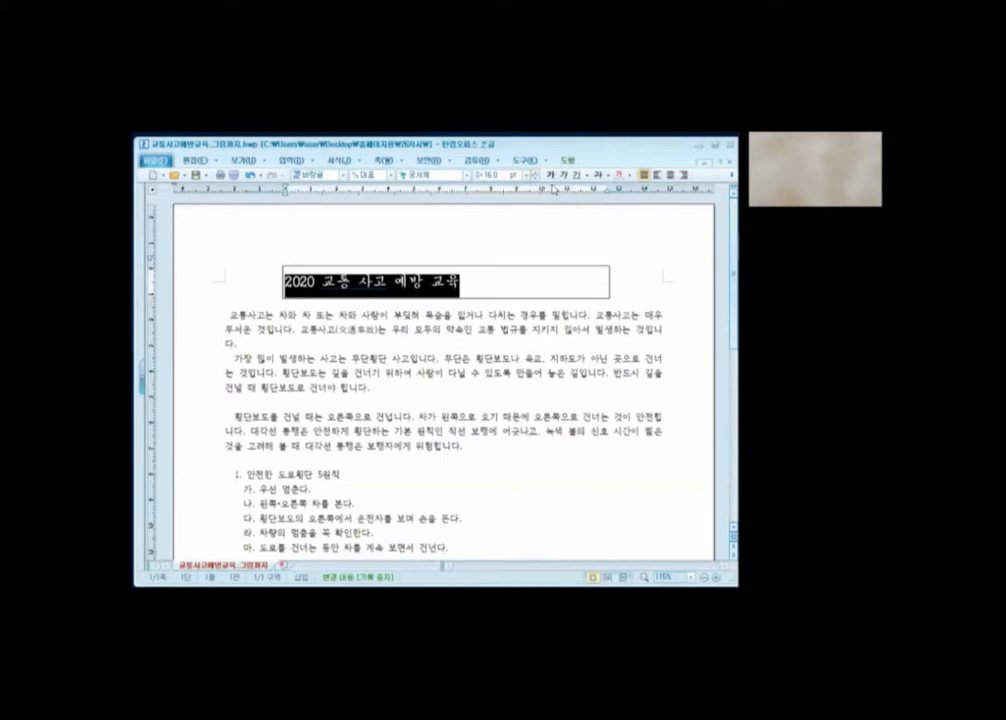
- Color the text box title blue and center it within the box
left_click(631, 177)
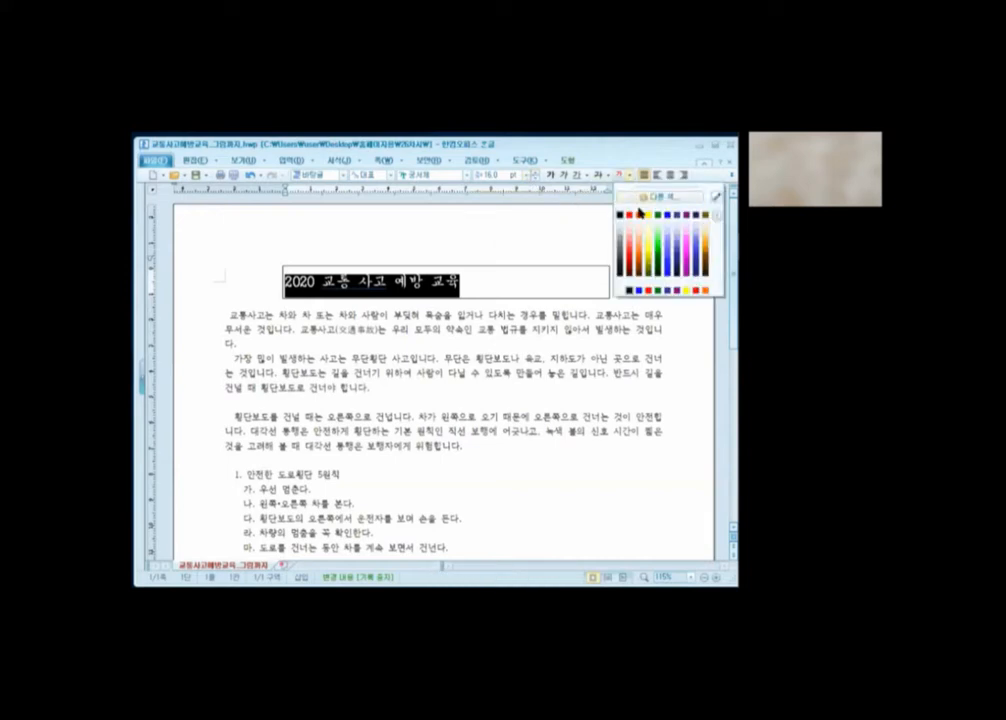
left_click(667, 216)
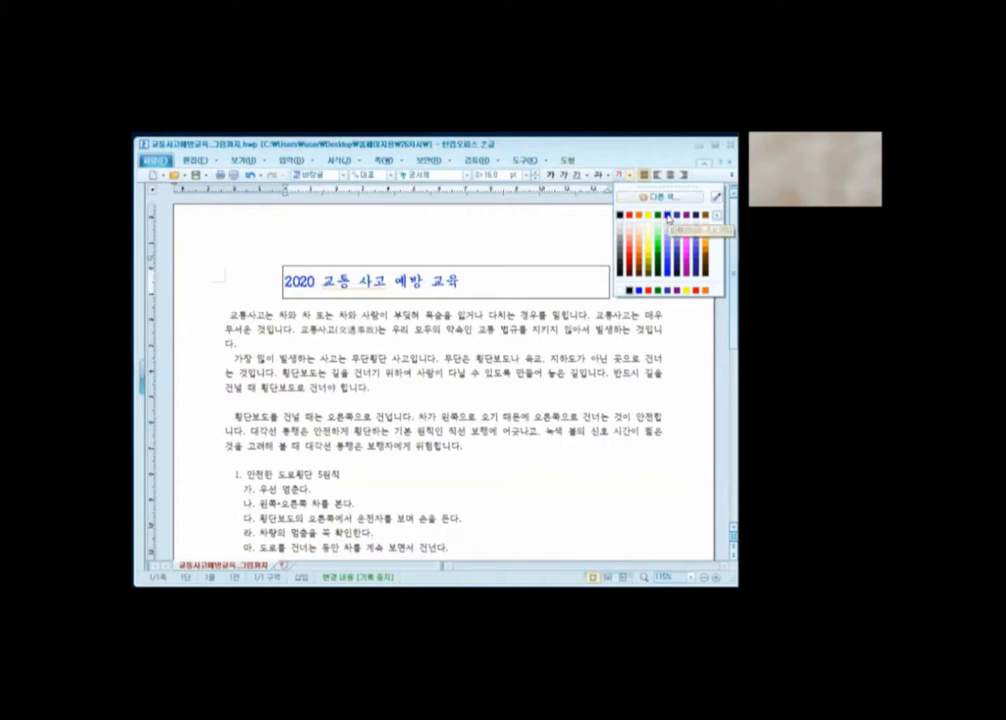
left_click(667, 216)
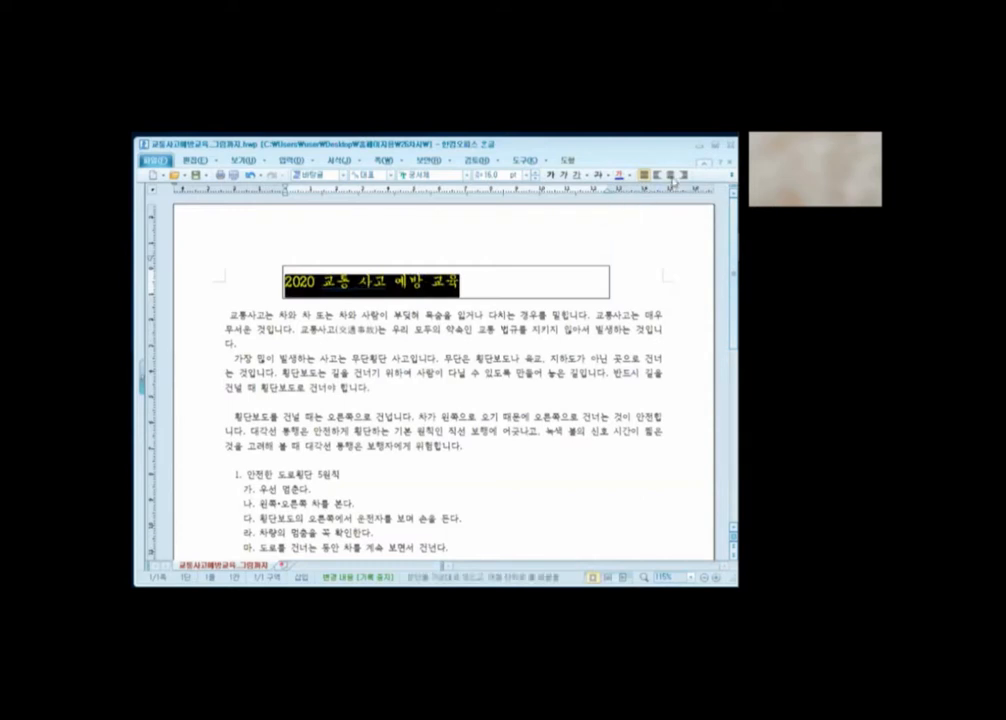
left_click(672, 175)
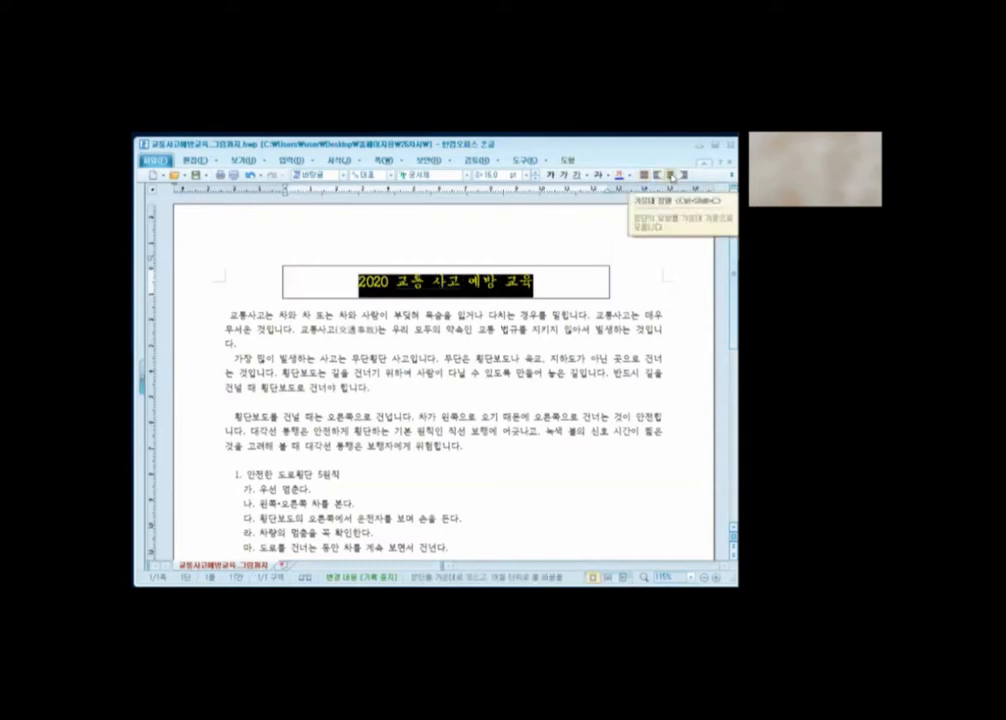
left_click(618, 242)
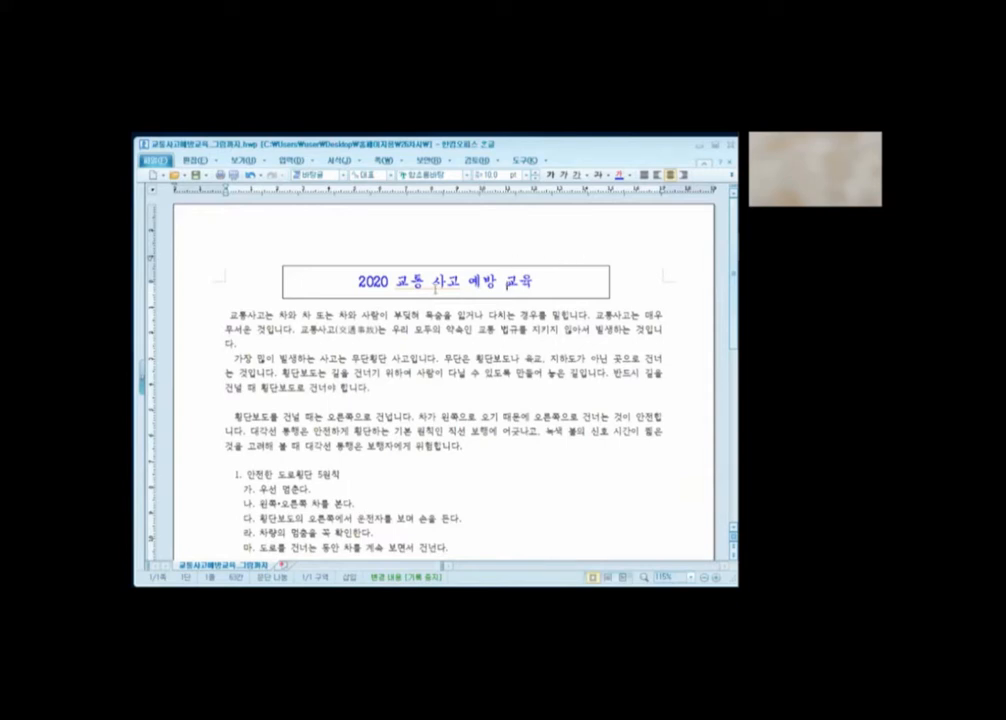
- Set the title text box's width to 130 mm and its height to 12 mm
left_click(285, 271)
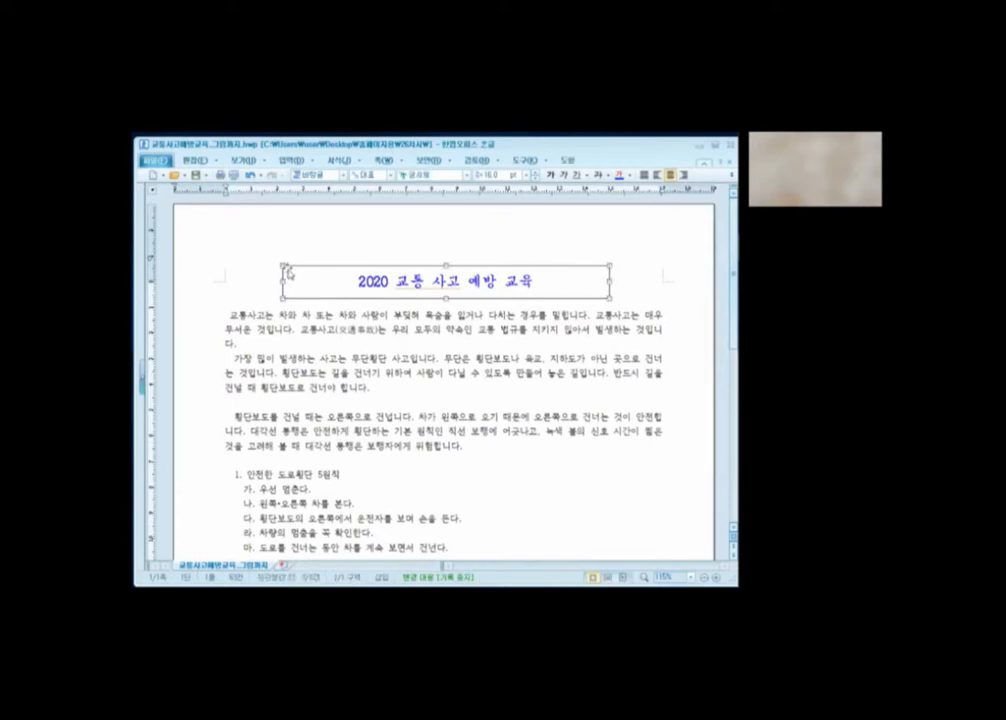
double_click(289, 272)
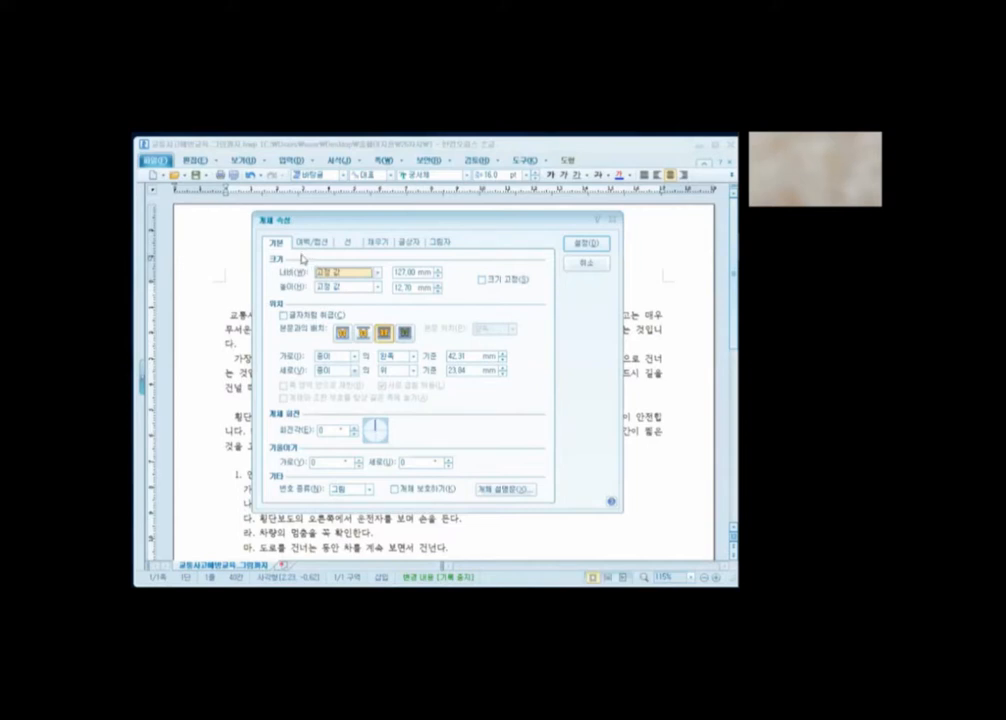
left_click(436, 269)
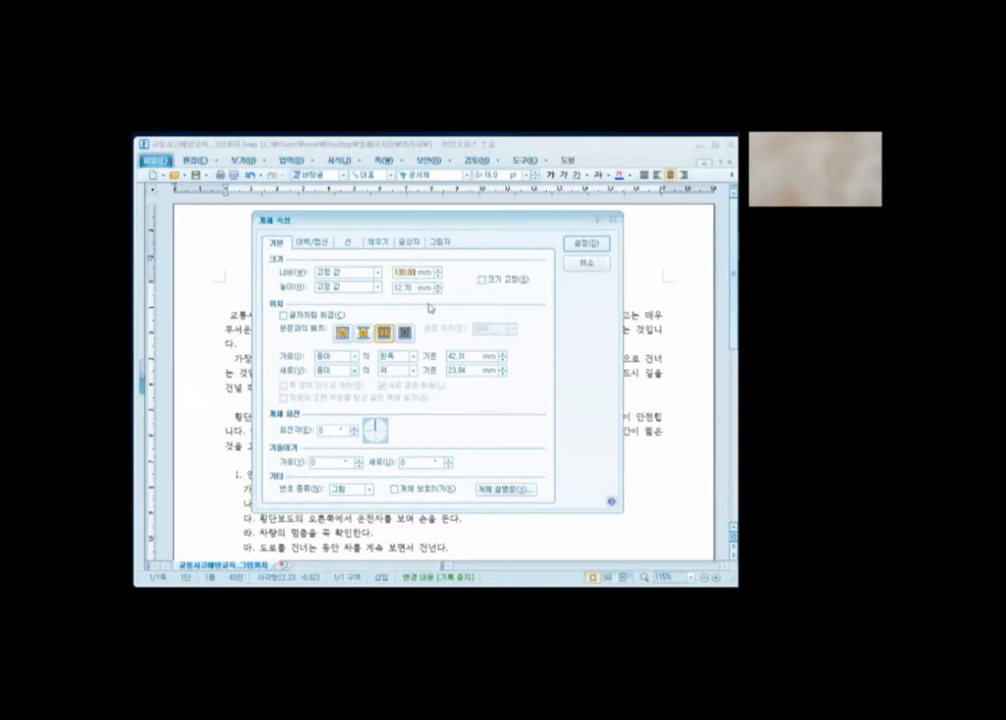
left_click(437, 290)
- Fill the title text box with solid yellow
left_click(377, 242)
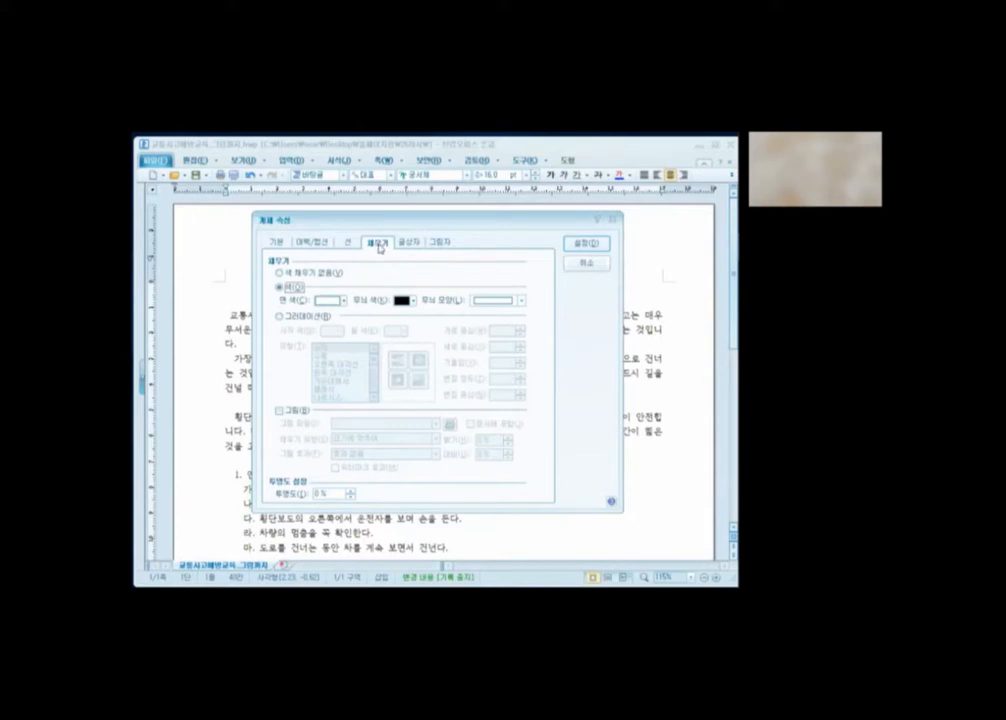
left_click(344, 302)
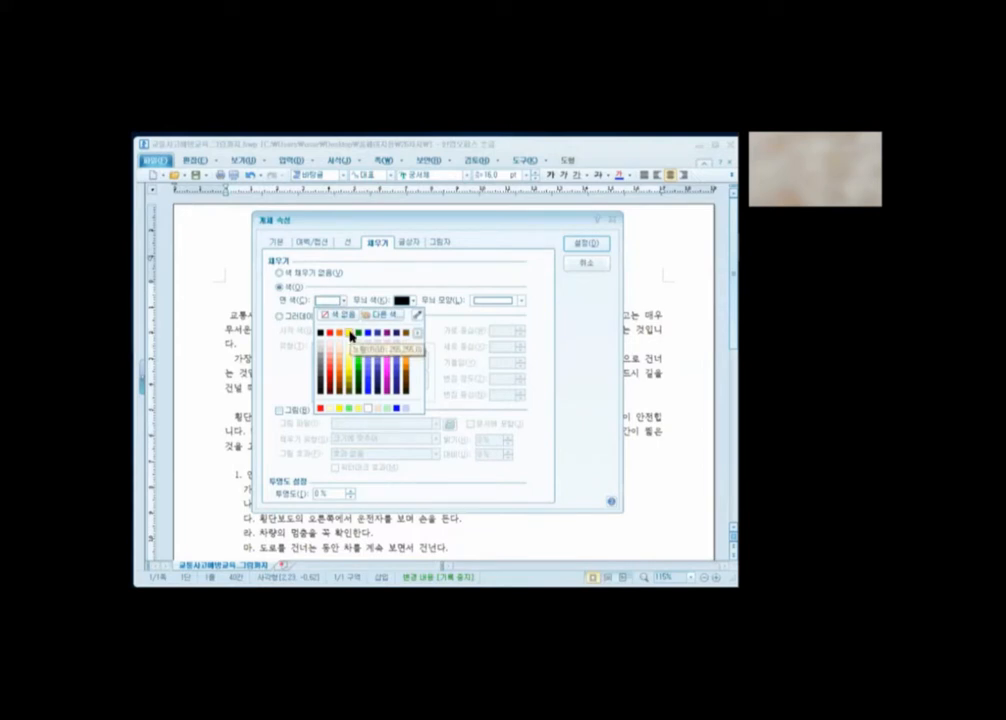
left_click(350, 334)
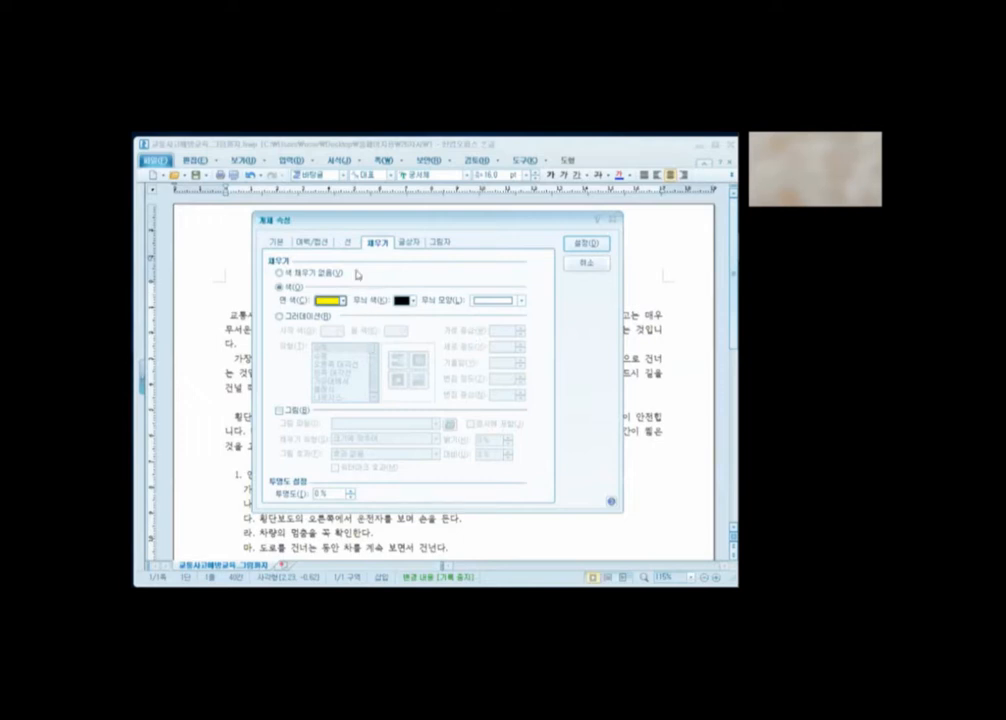
- Make the title box take up its own space between text lines and center it horizontally (가운데) on the paper
left_click(276, 244)
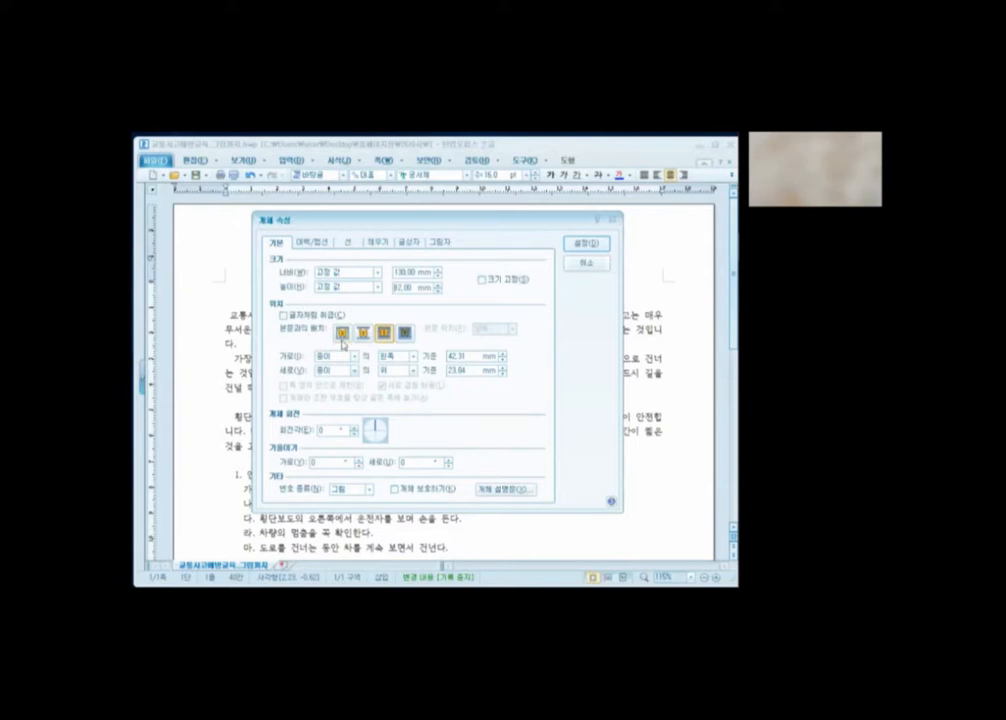
left_click(364, 333)
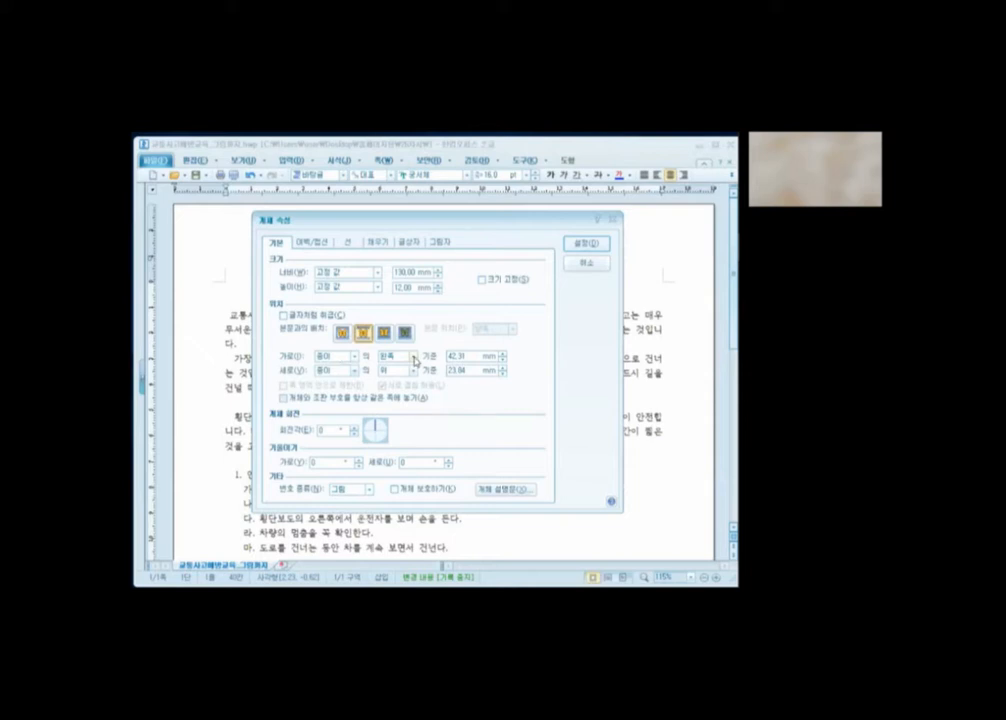
left_click(413, 358)
left_click(405, 376)
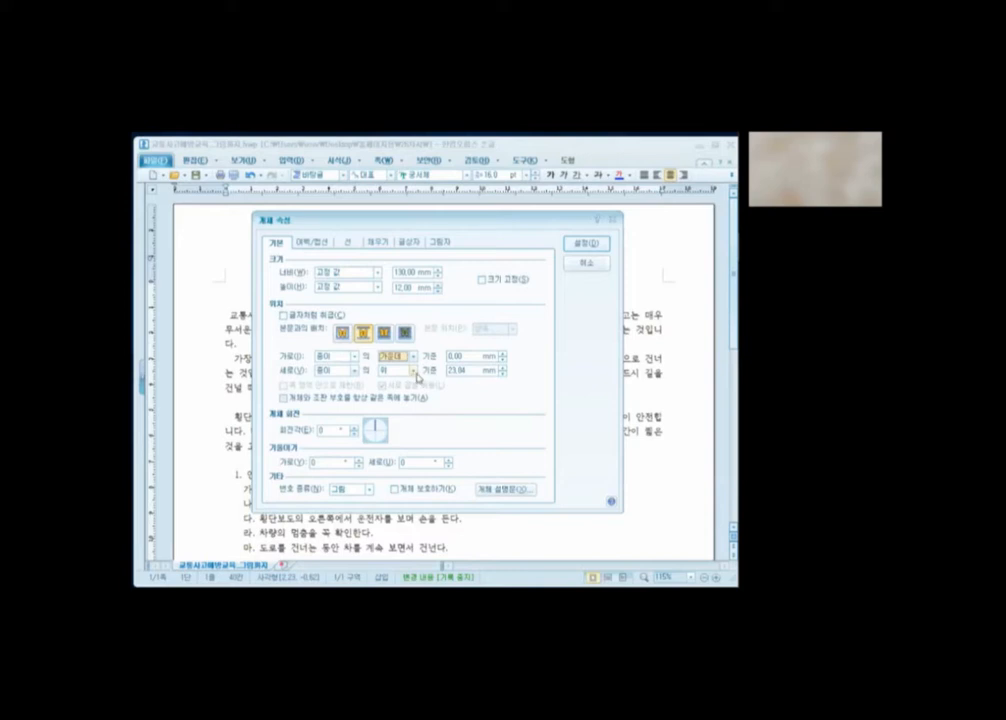
- Position the title box 19 mm from the top of the paper and apply the object properties
left_click(504, 374)
left_click(504, 374)
left_click(584, 245)
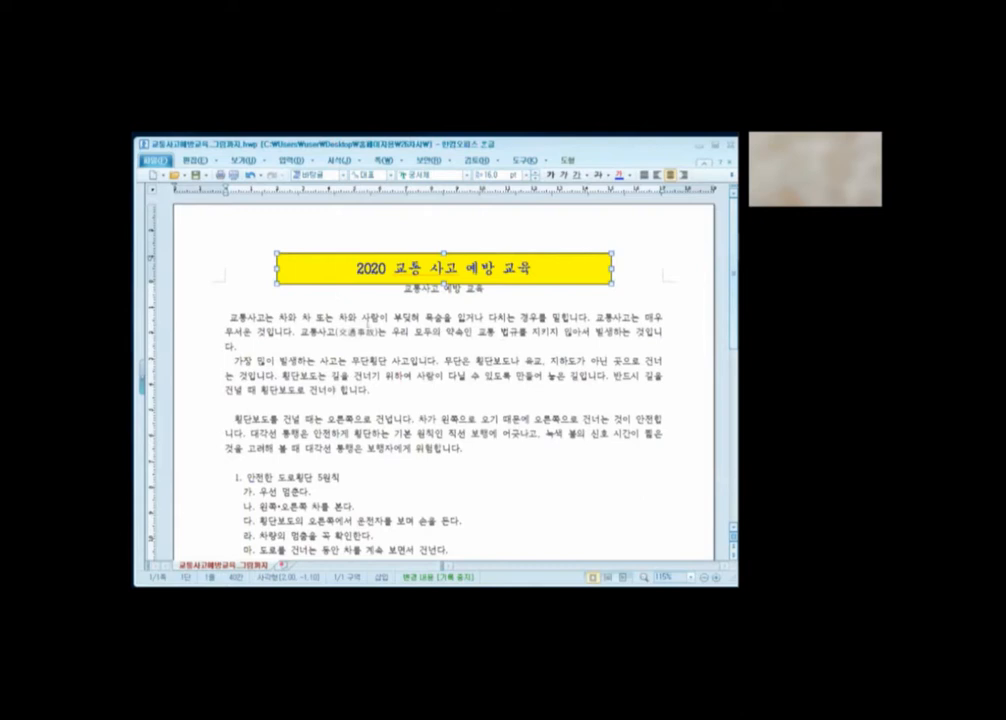
- Change the title box's outline to a double line with a thickness of 1 mm
double_click(321, 268)
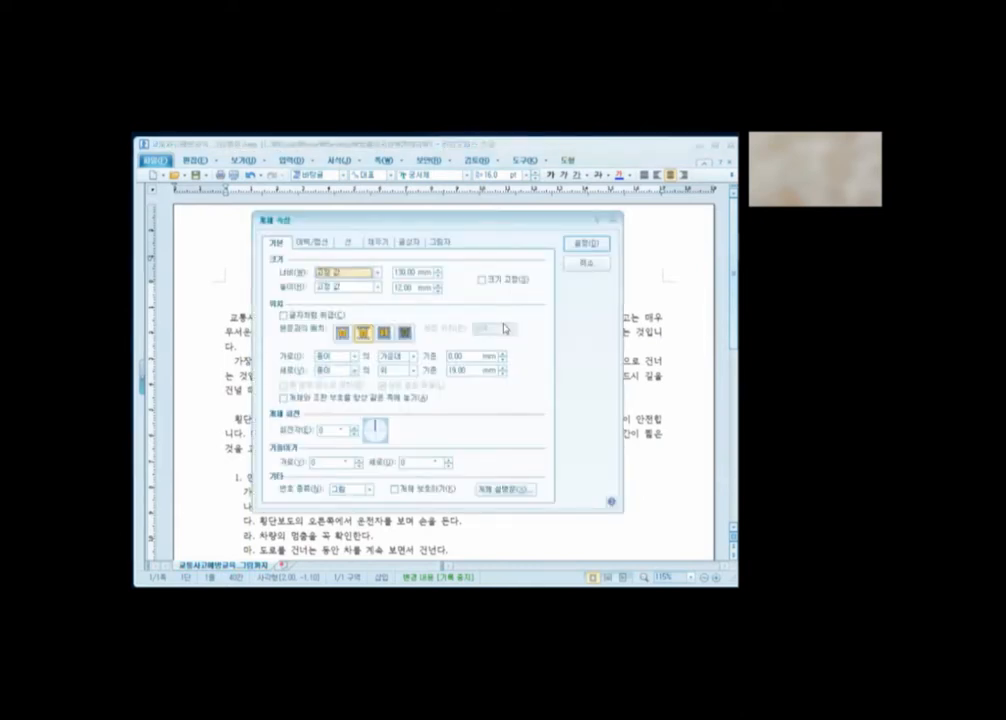
left_click(348, 242)
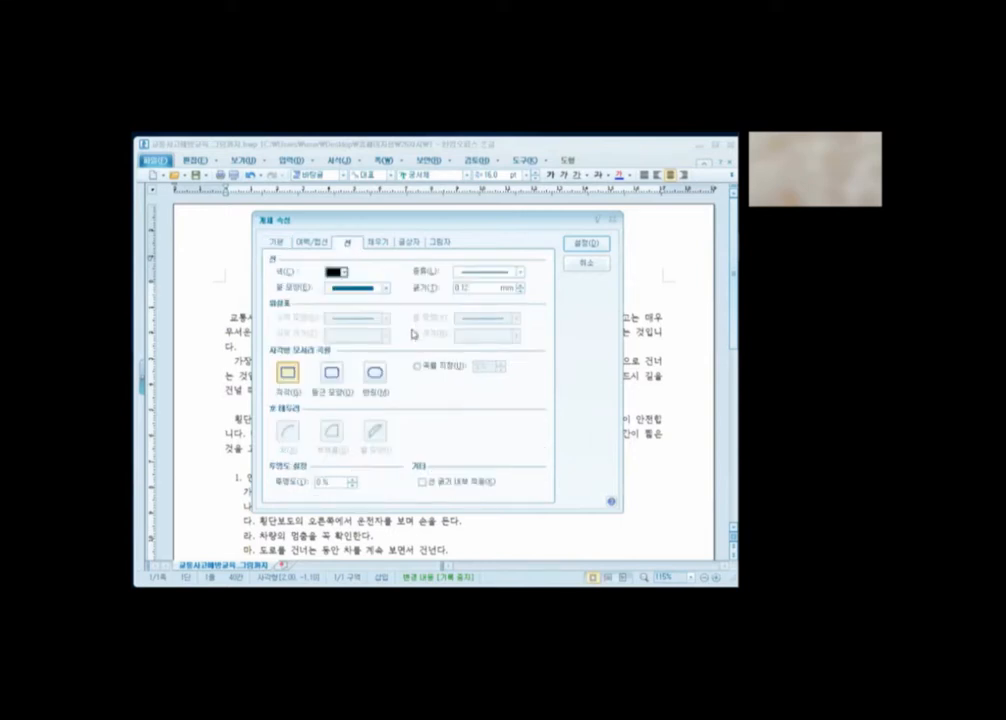
left_click(520, 272)
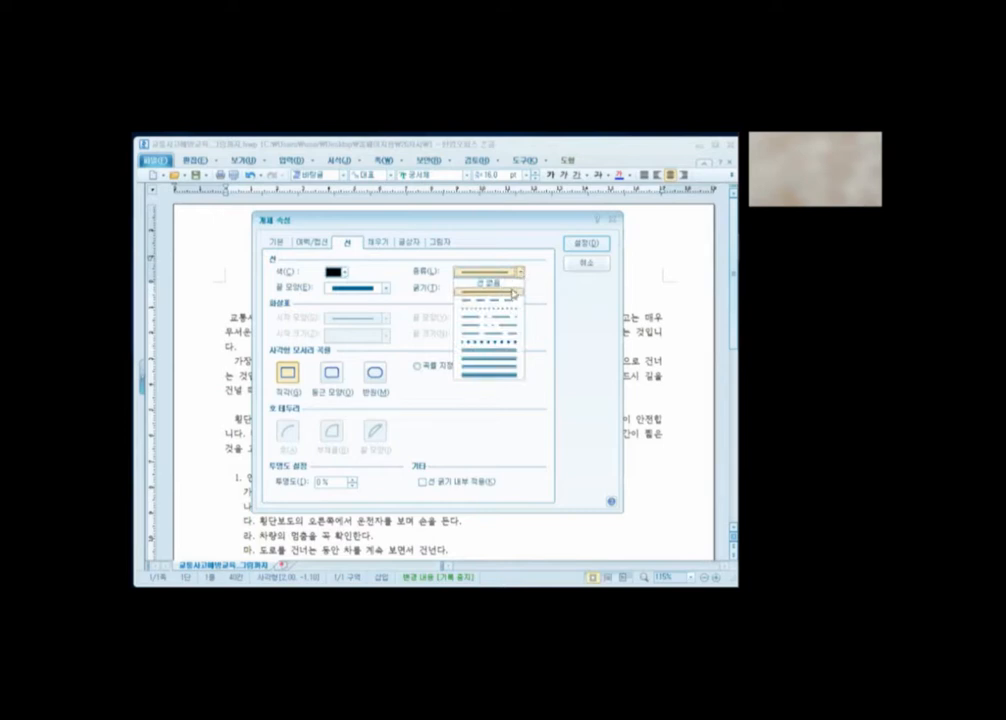
left_click(512, 352)
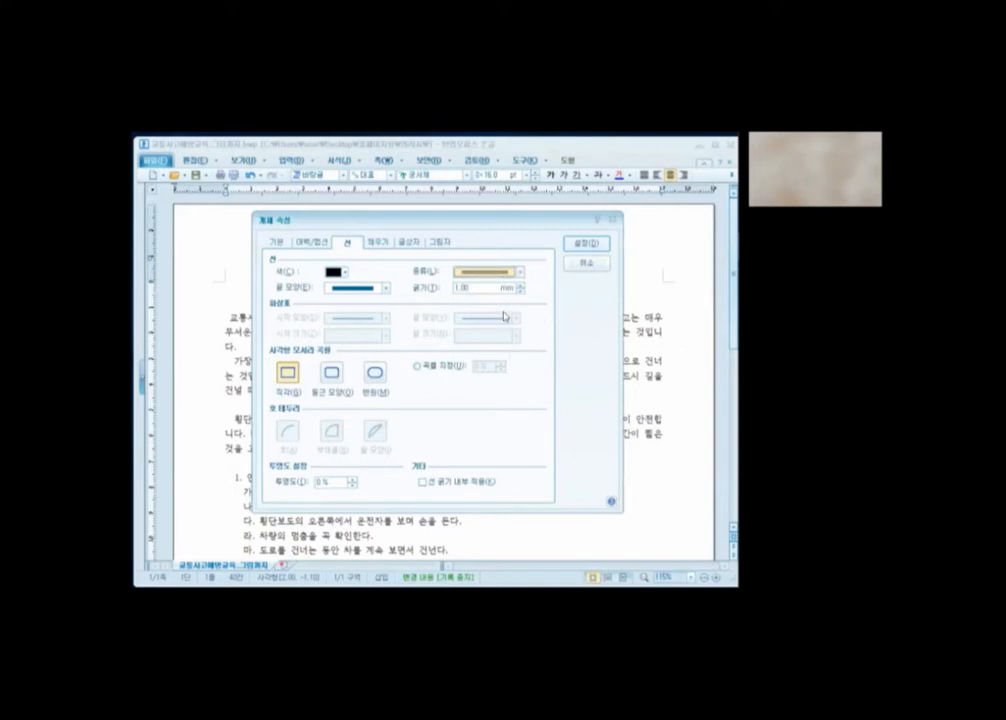
left_click(520, 291)
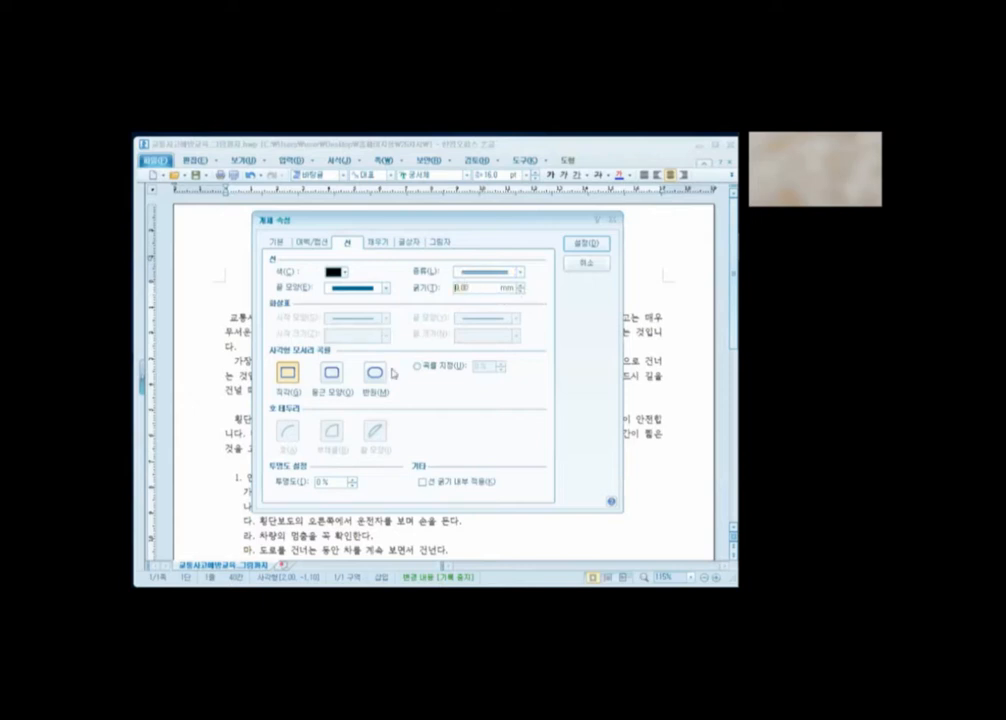
- Re-enter the outline thickness of the title box and apply the object properties
type("1")
type("5")
left_click(588, 244)
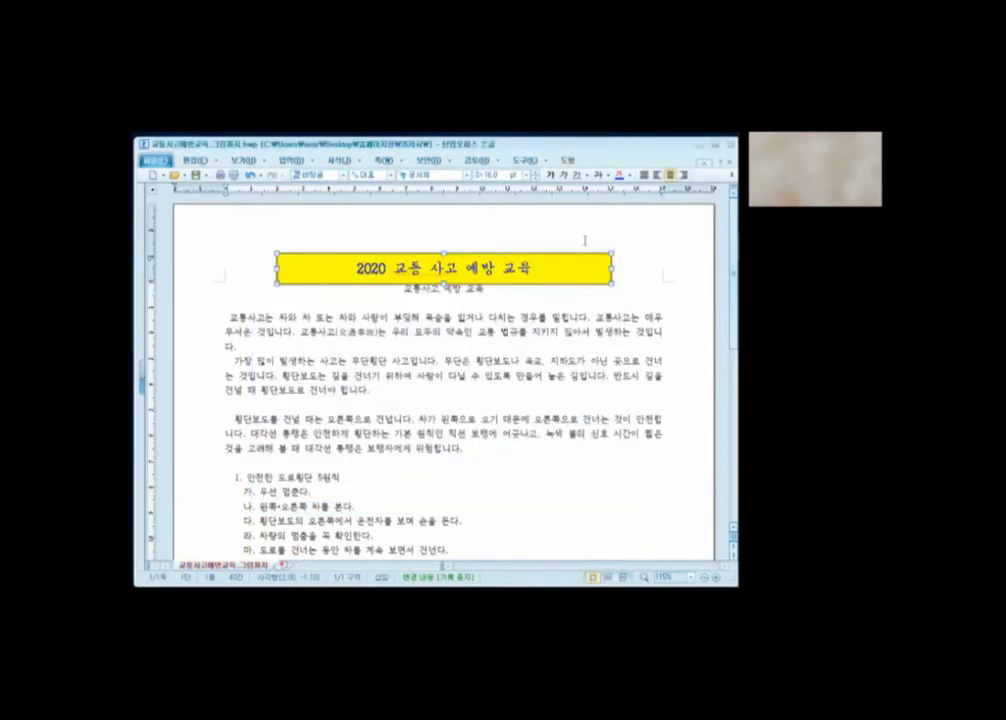
- Delete the old plain-text title line "교통사고 예방 교육" directly below the yellow title box
left_click(497, 302)
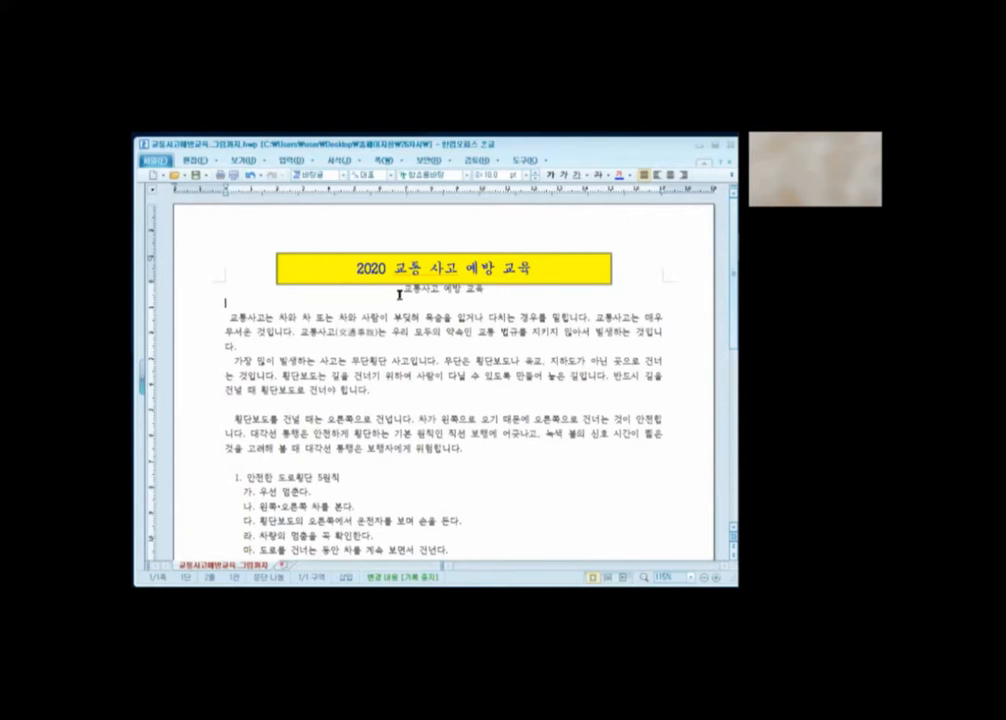
left_click_drag(400, 290, 534, 298)
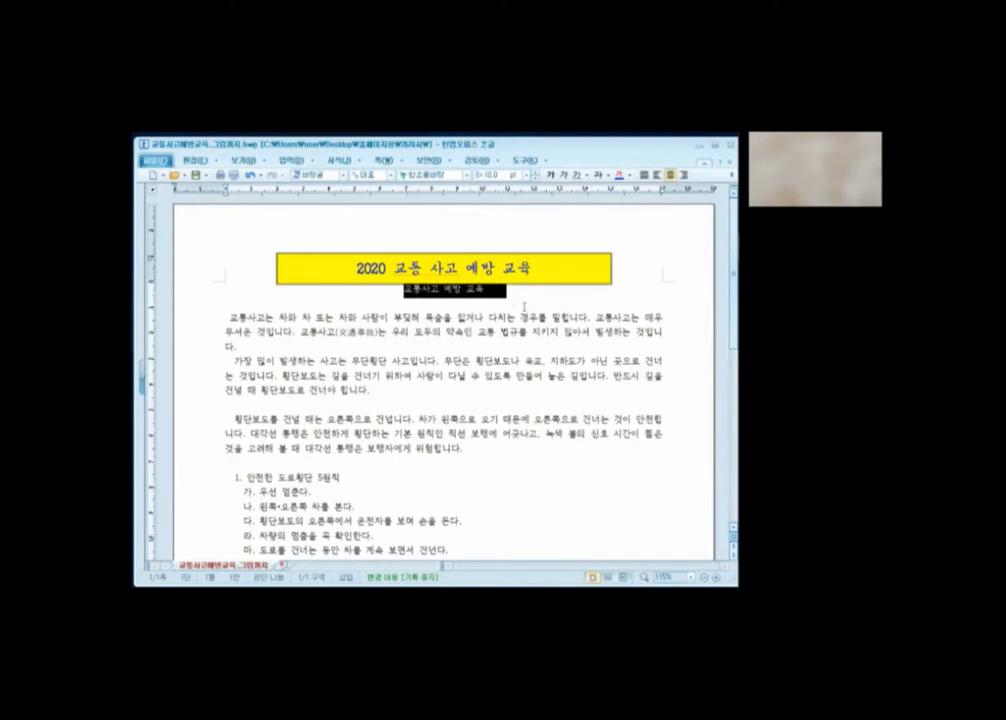
key("Delete")
left_click(493, 337)
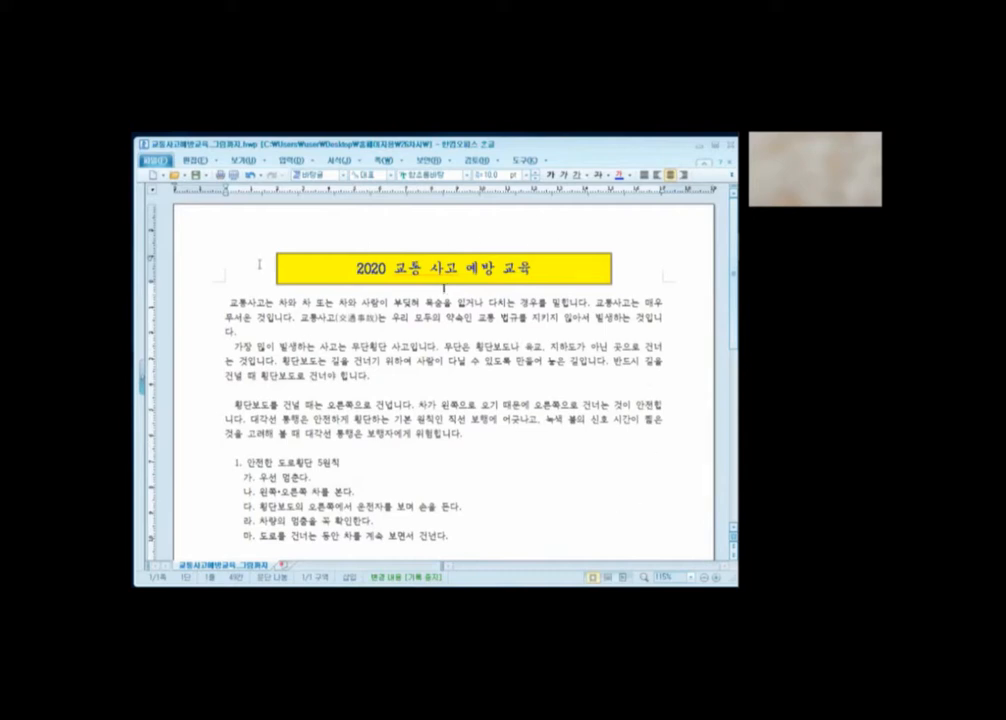
- Set the whole document in two columns (둘) with a separator line between them
left_click(383, 161)
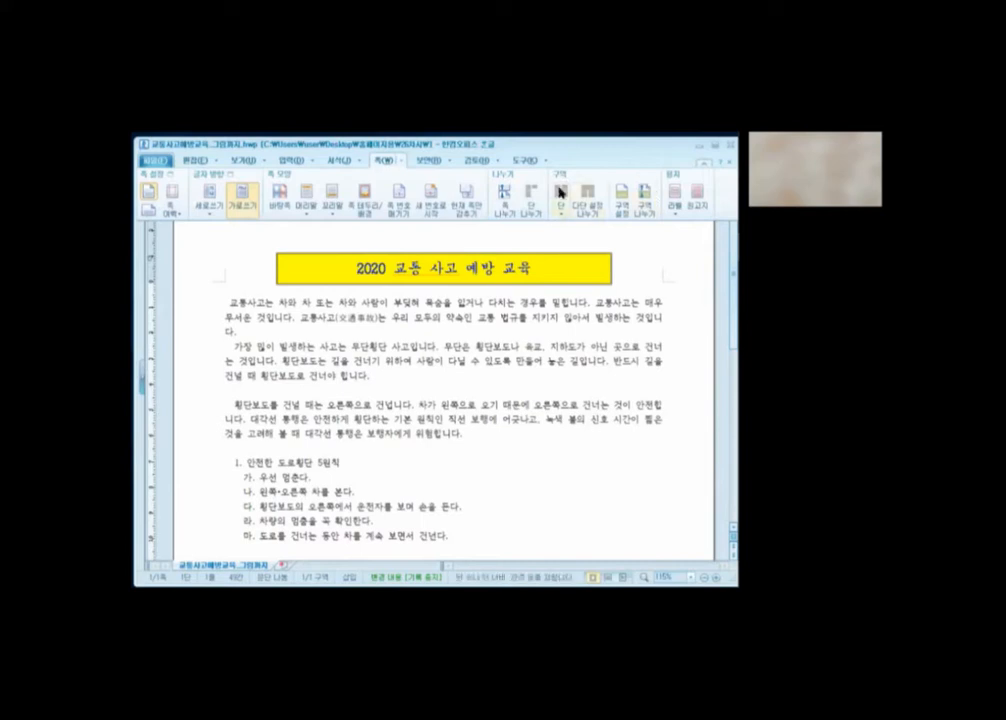
scroll(566, 189, "down", 1)
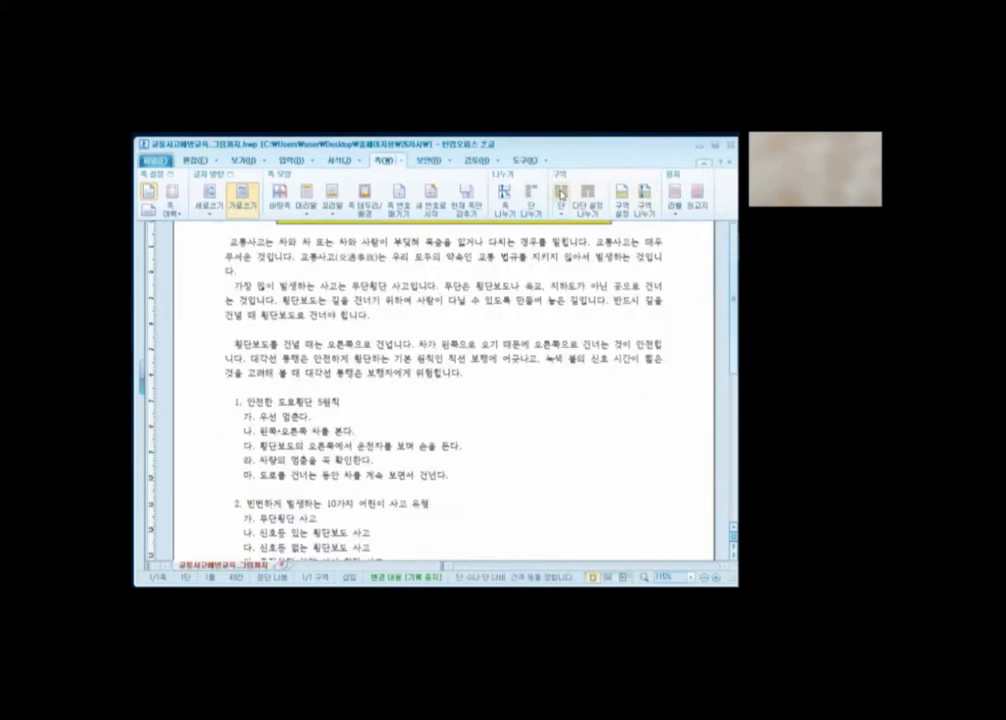
left_click(561, 195)
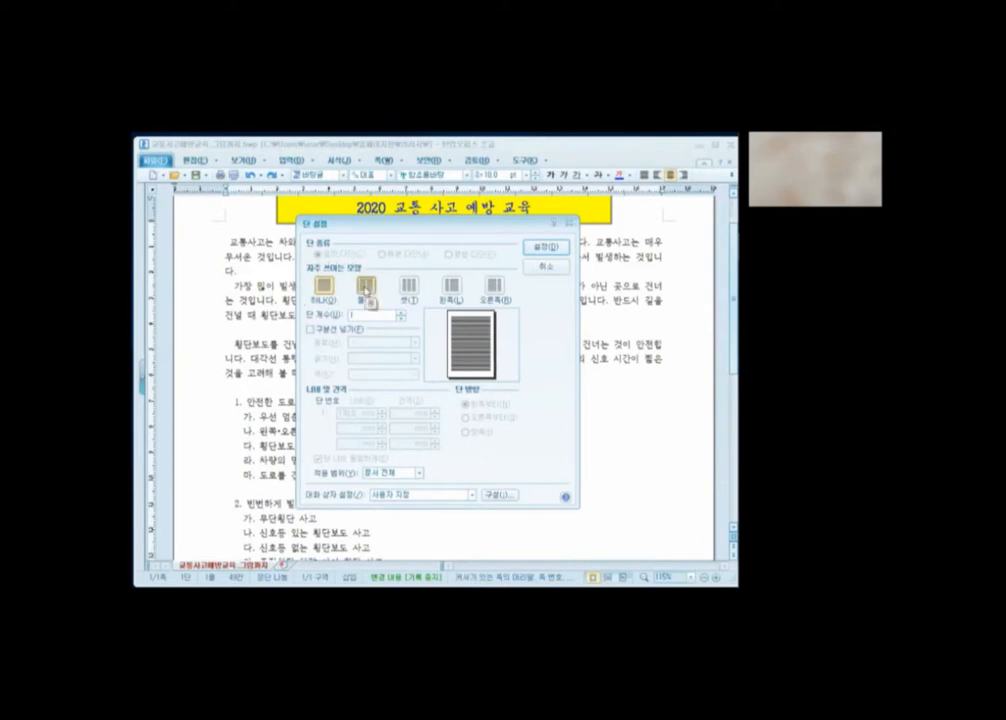
left_click(366, 288)
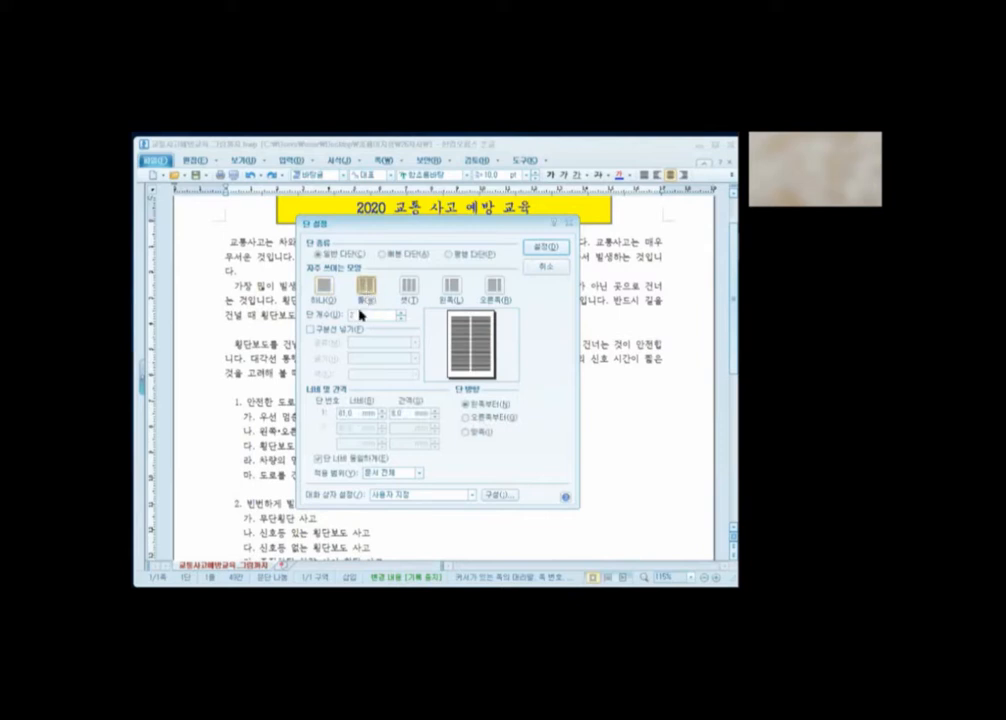
left_click(311, 329)
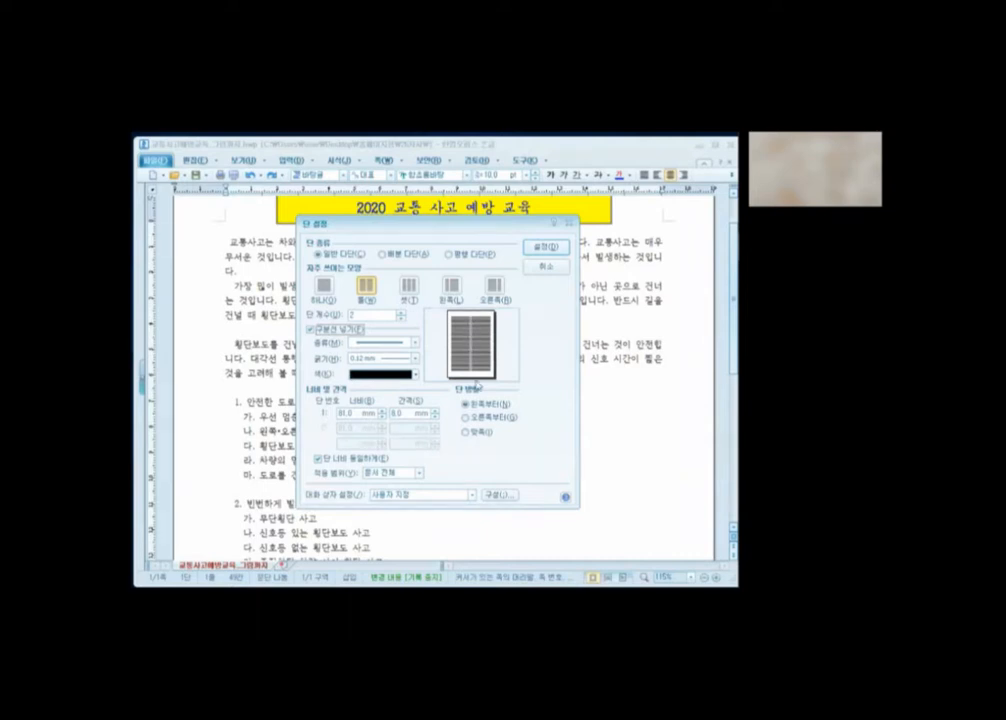
left_click(550, 252)
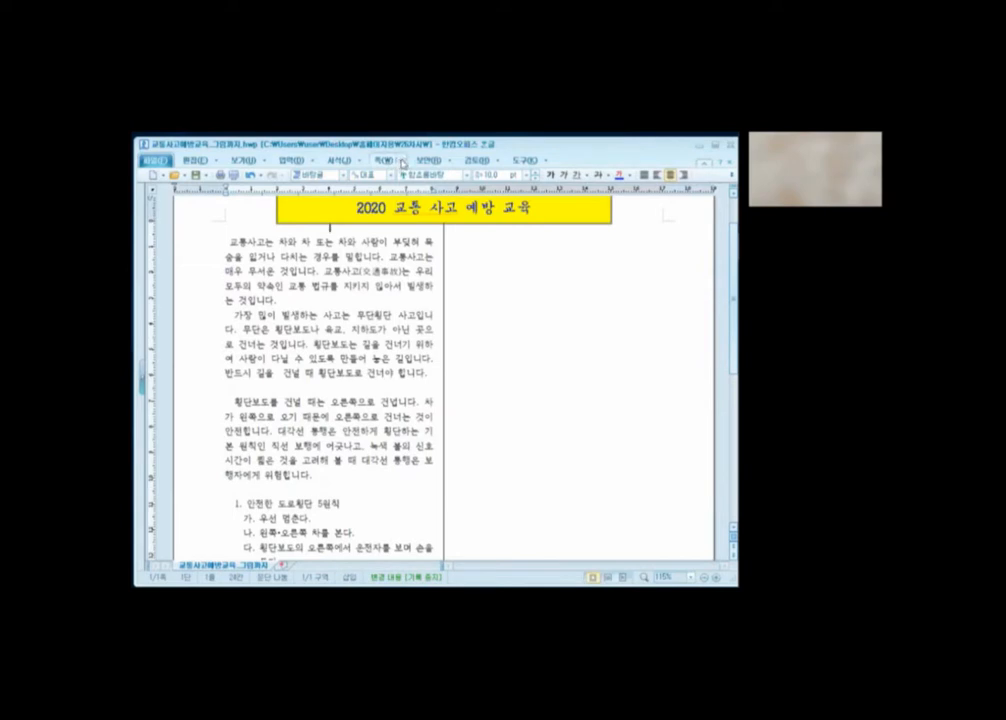
- Add a solid-line page border on all four sides of the pages throughout the document
left_click(384, 161)
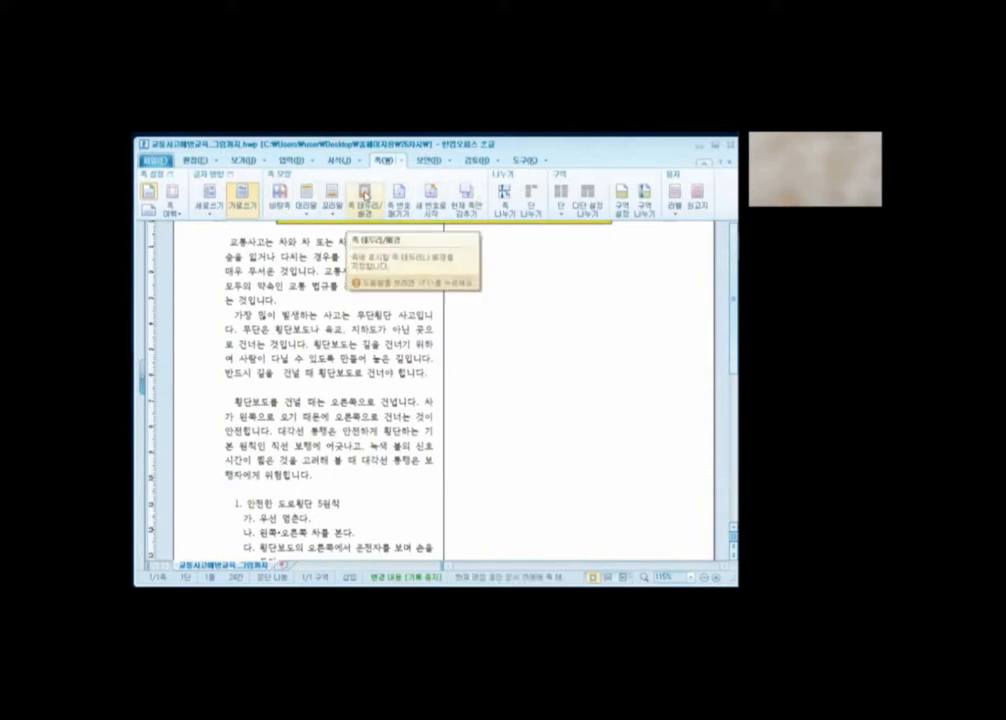
left_click(364, 192)
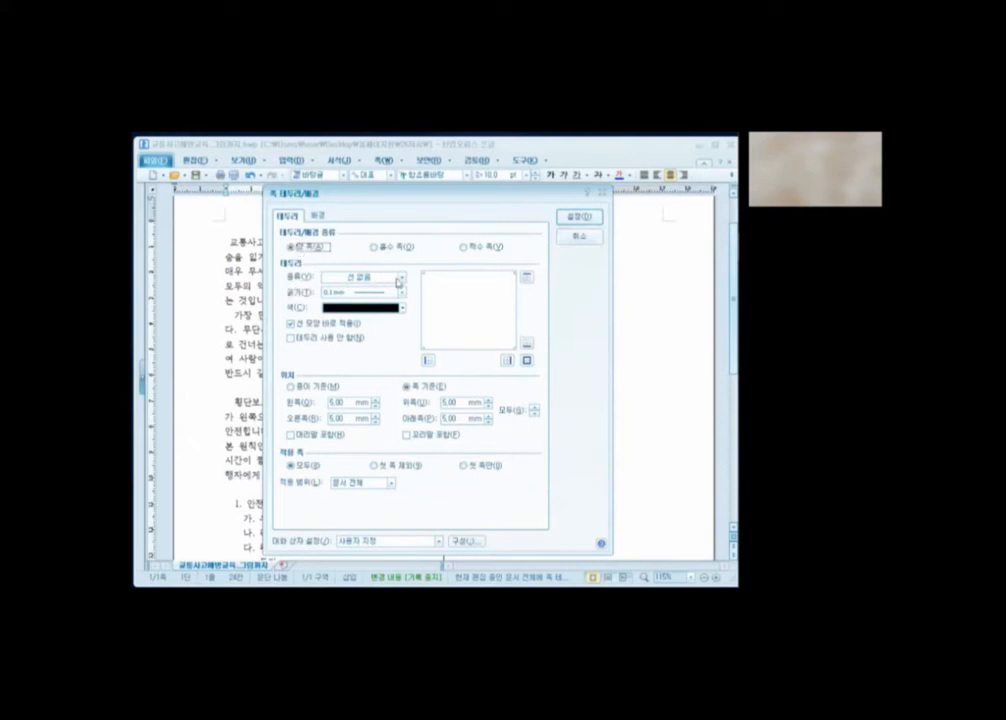
left_click(401, 282)
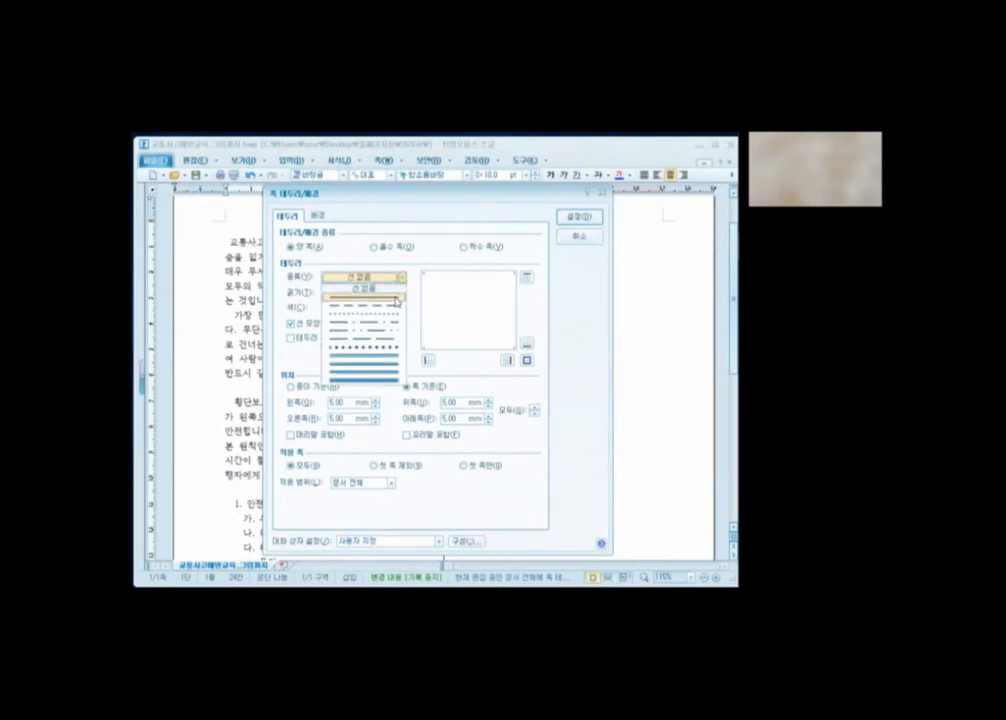
left_click(397, 299)
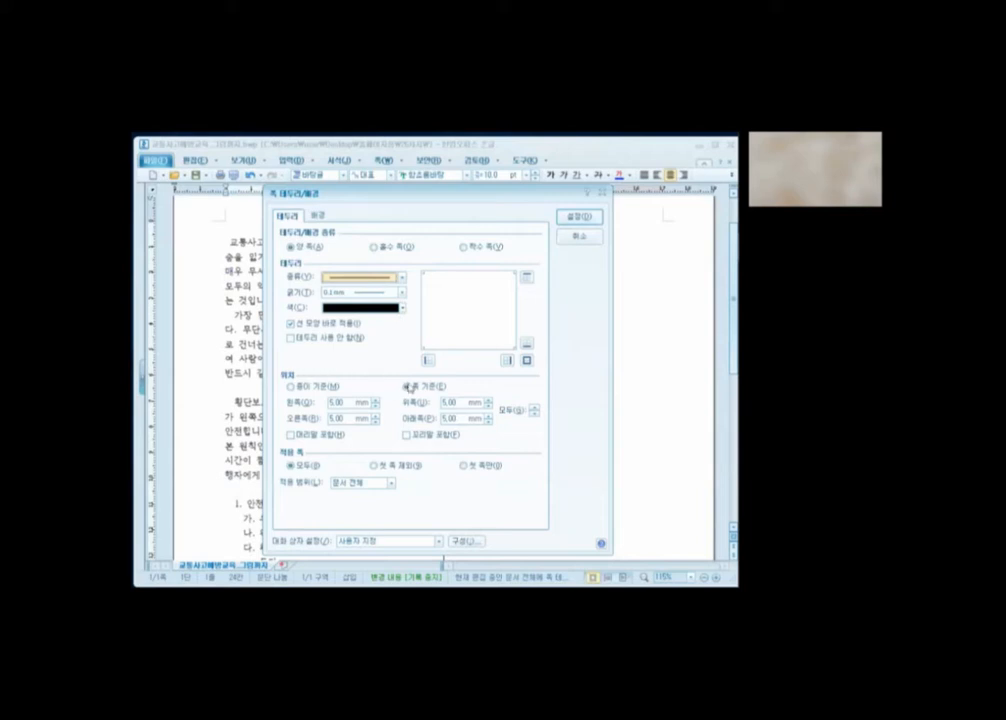
left_click(528, 277)
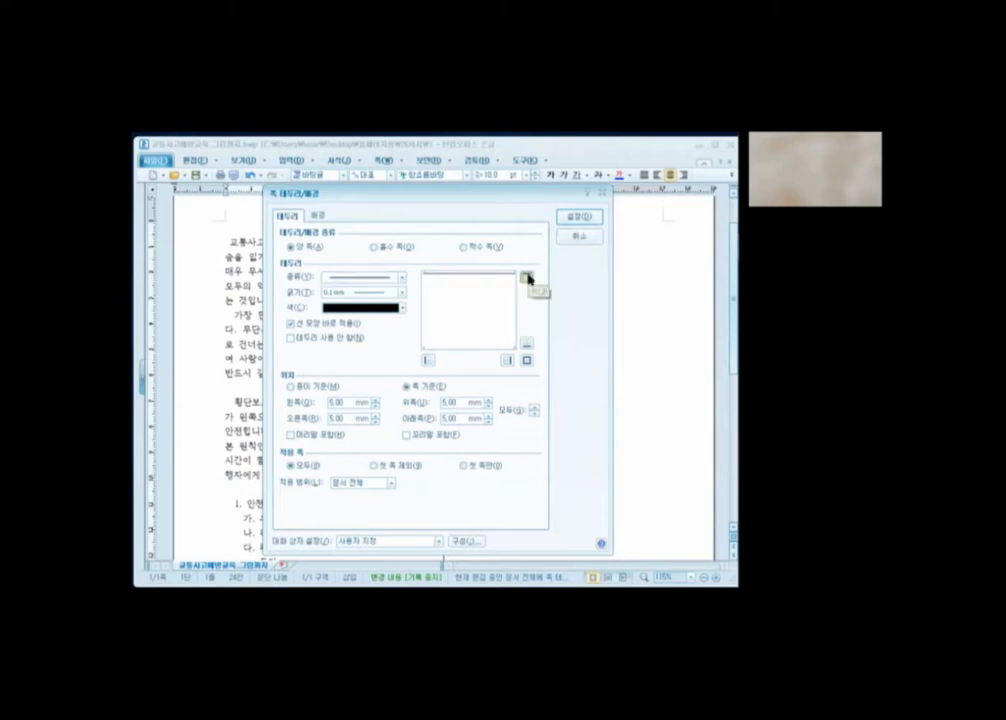
left_click(527, 344)
left_click(428, 358)
left_click(507, 360)
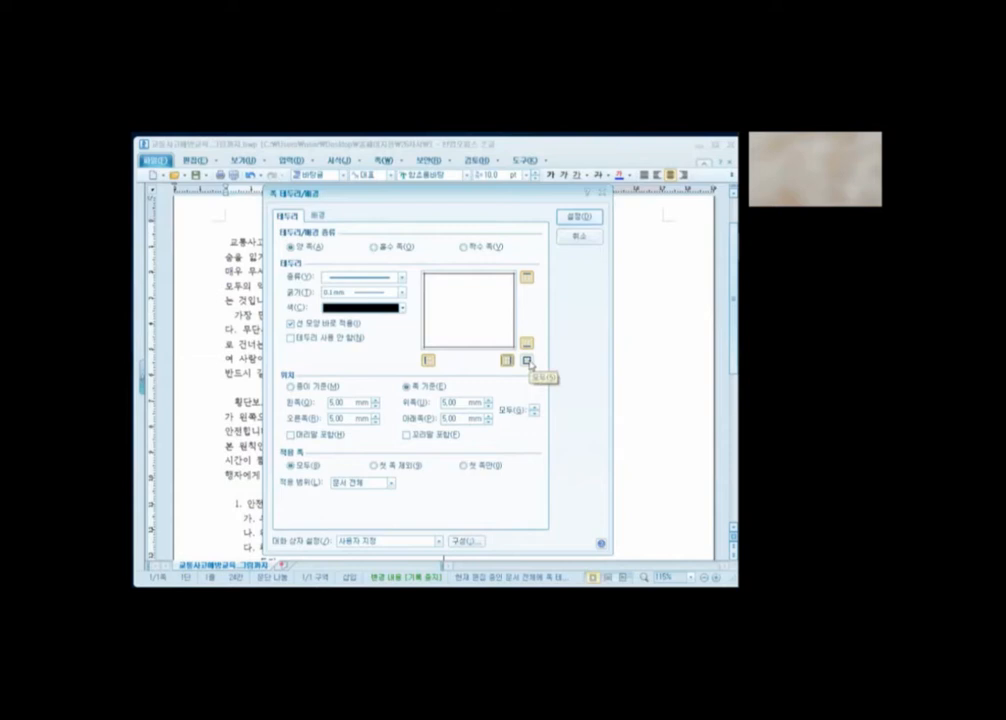
left_click(528, 361)
left_click(592, 220)
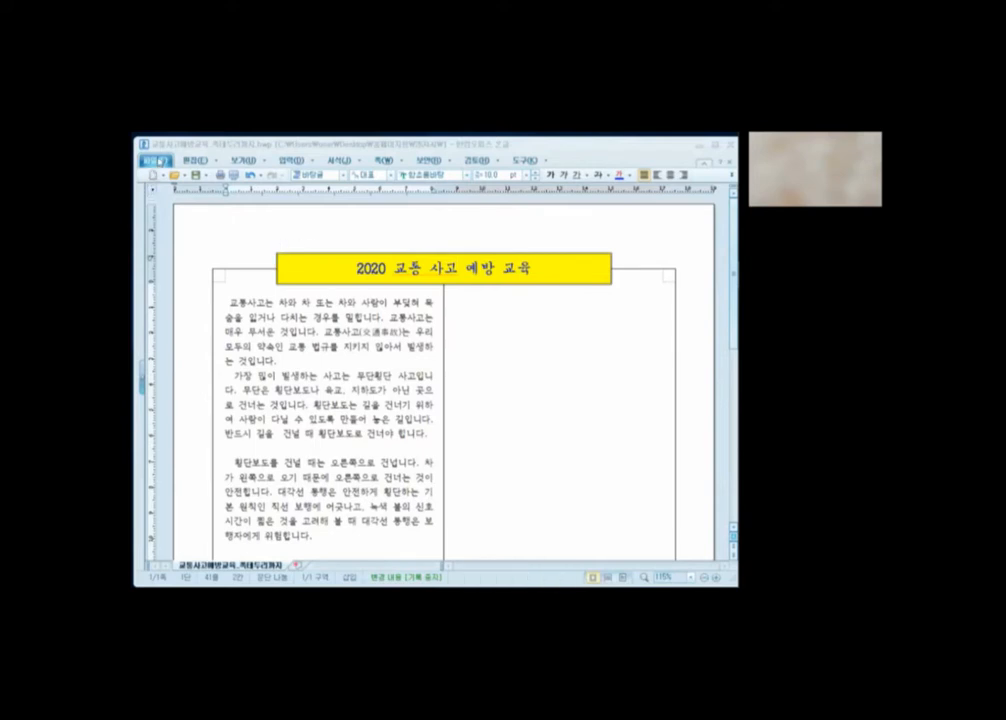
- Save the document as 교통사고예방교육_쪽테두리까지, overwriting the existing file of that name
left_click(155, 160)
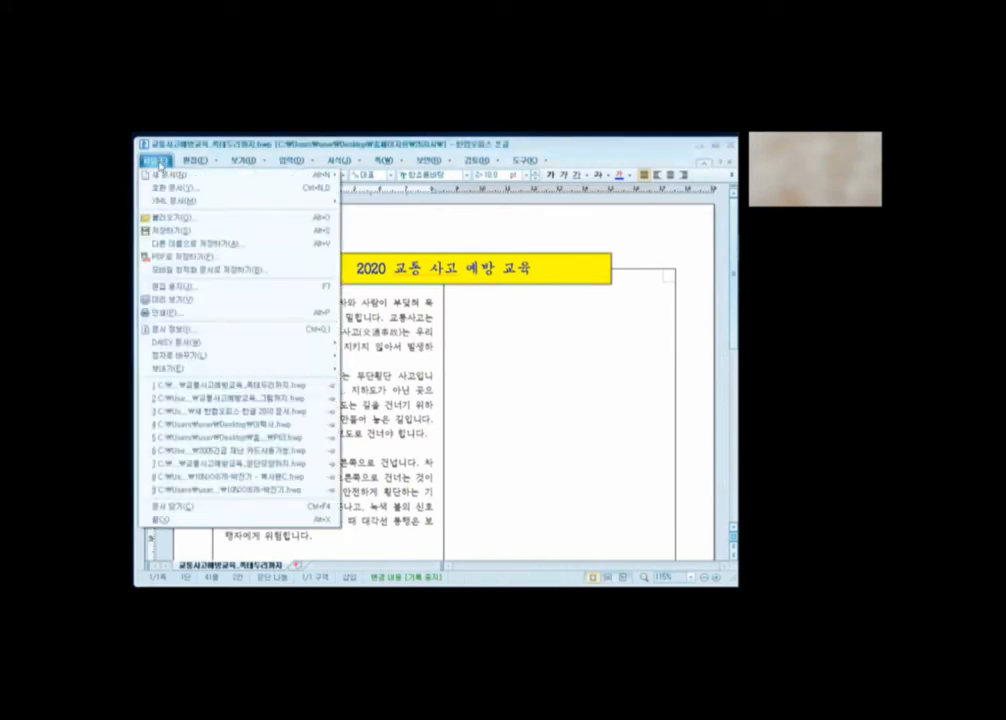
left_click(178, 246)
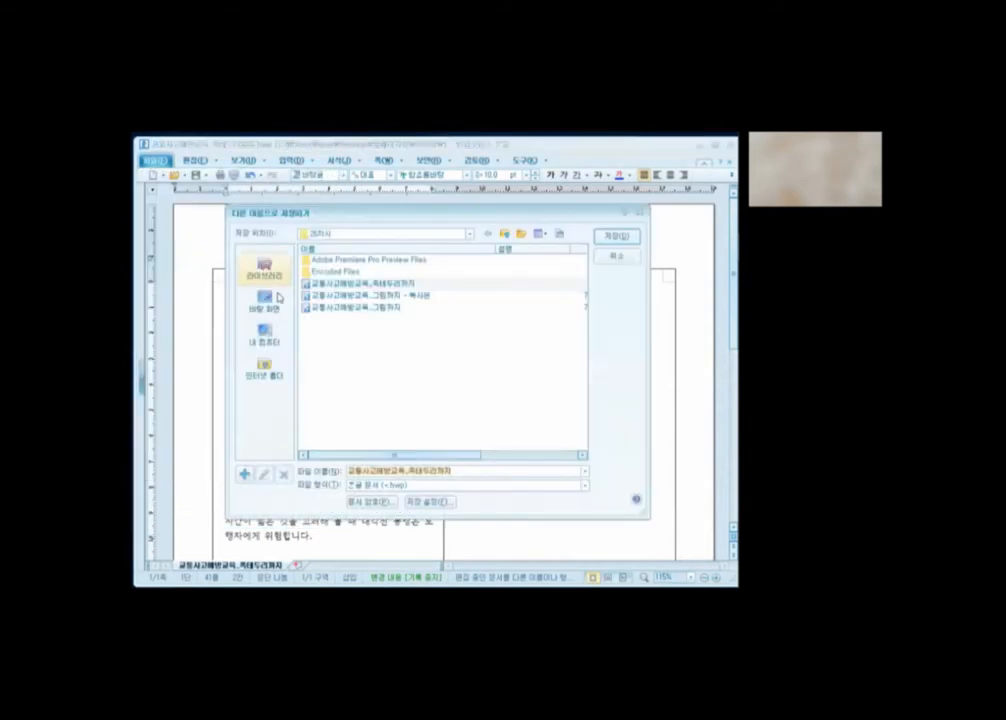
left_click(352, 285)
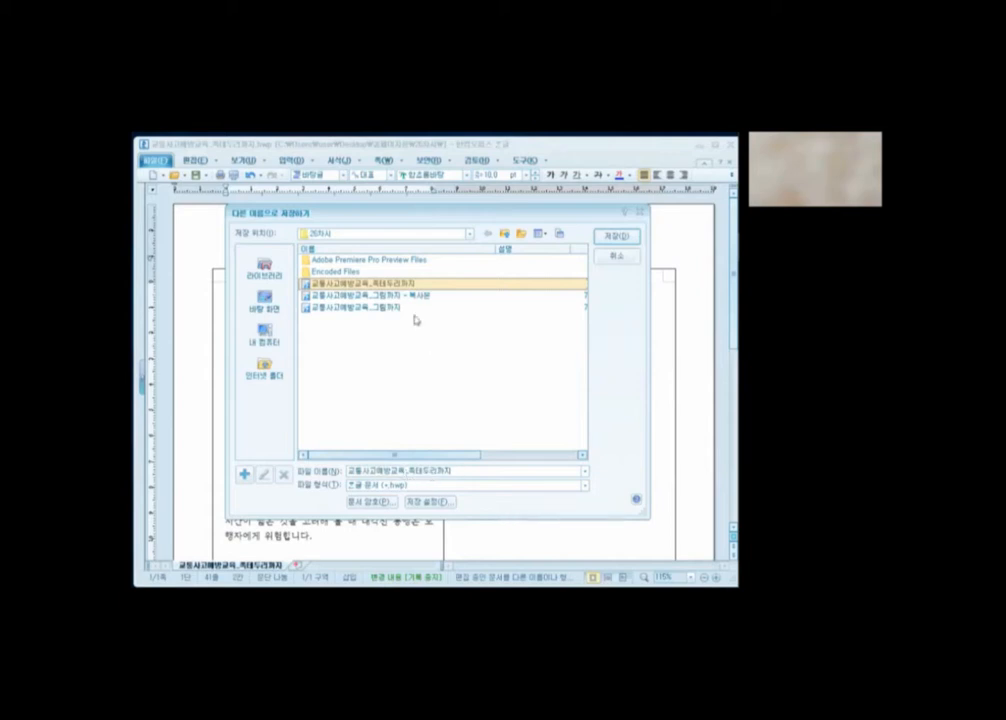
left_click(608, 239)
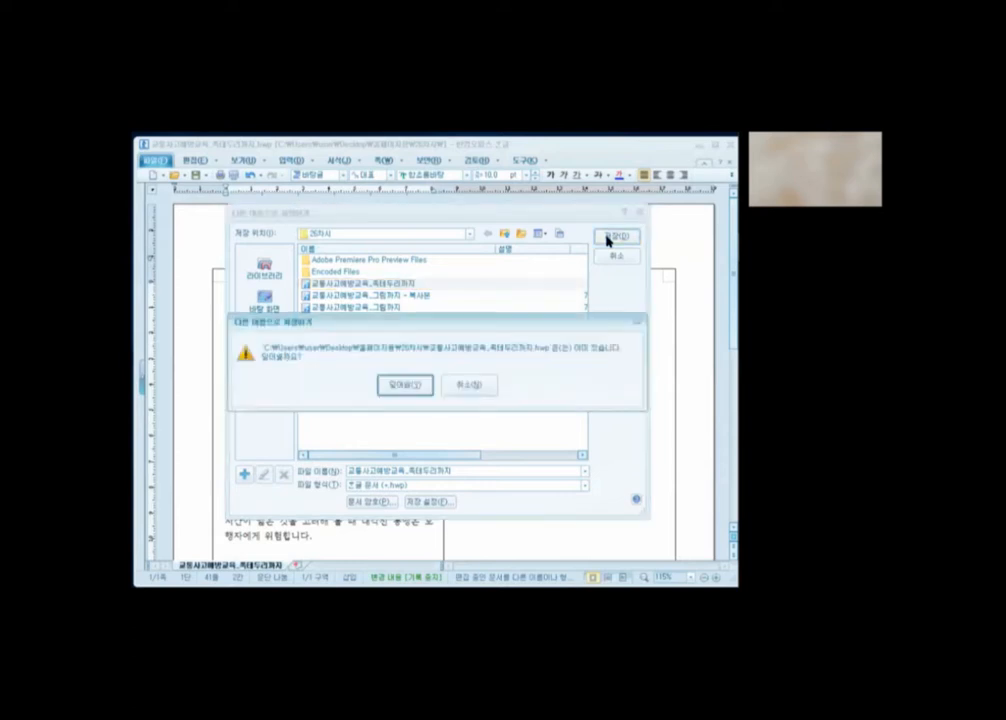
left_click(404, 384)
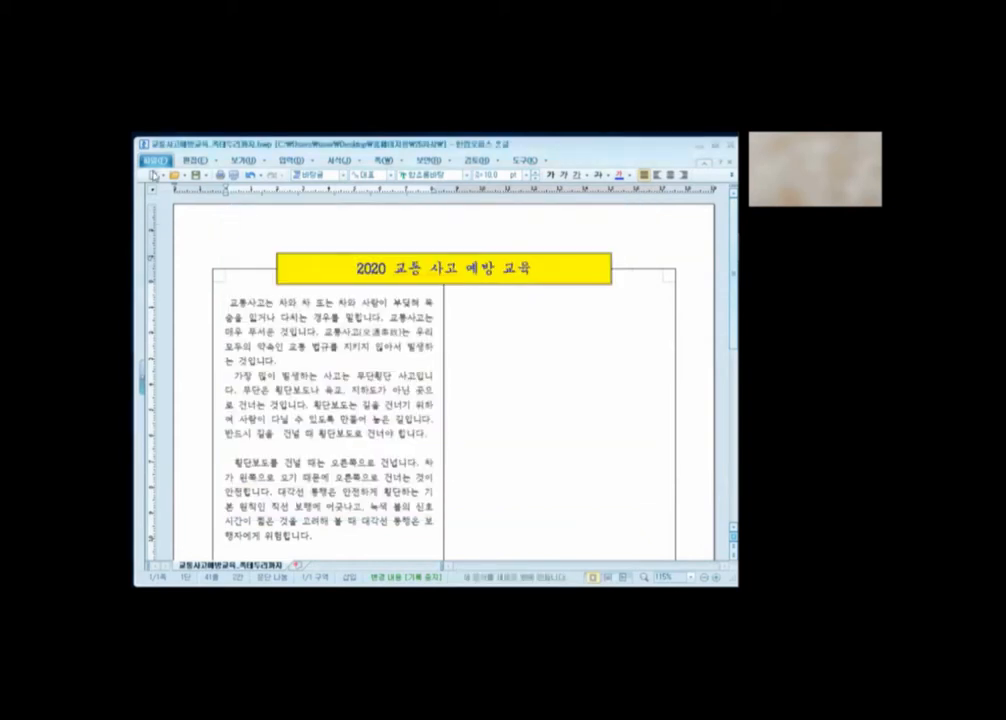
- Create a new blank document and save it in the same folder as 수식작성연습
left_click(153, 175)
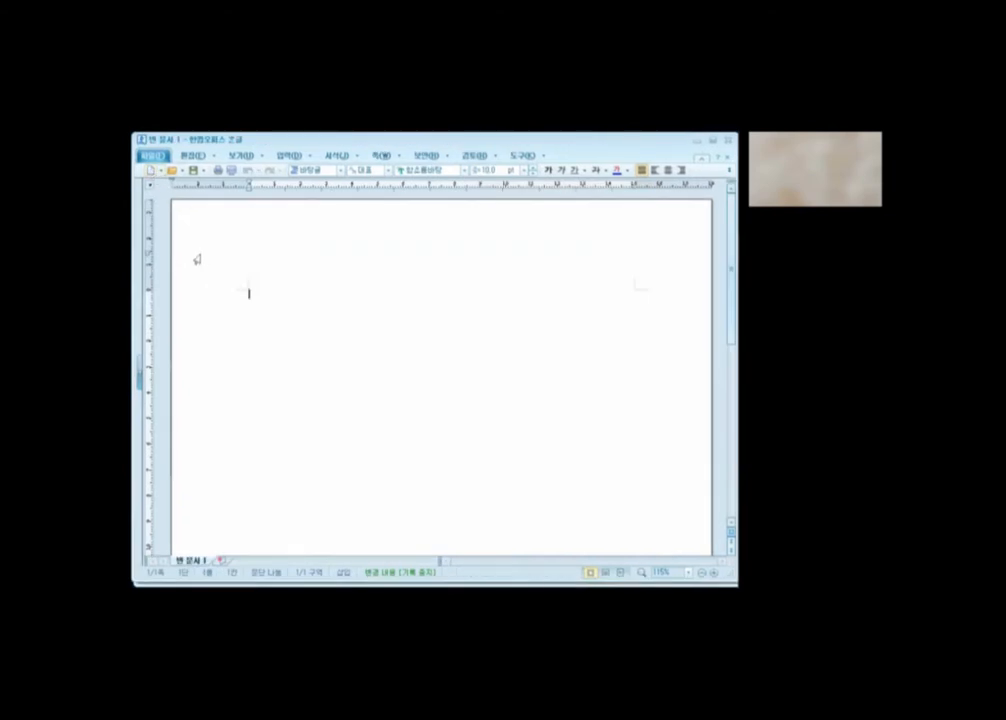
left_click(152, 156)
left_click(185, 243)
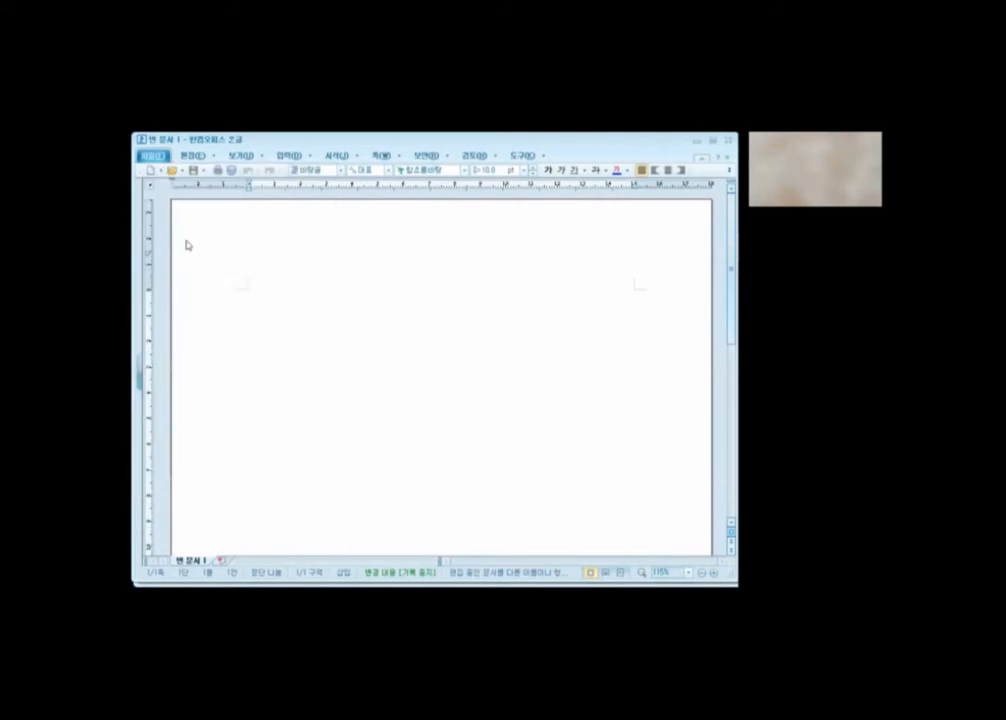
type("수식작")
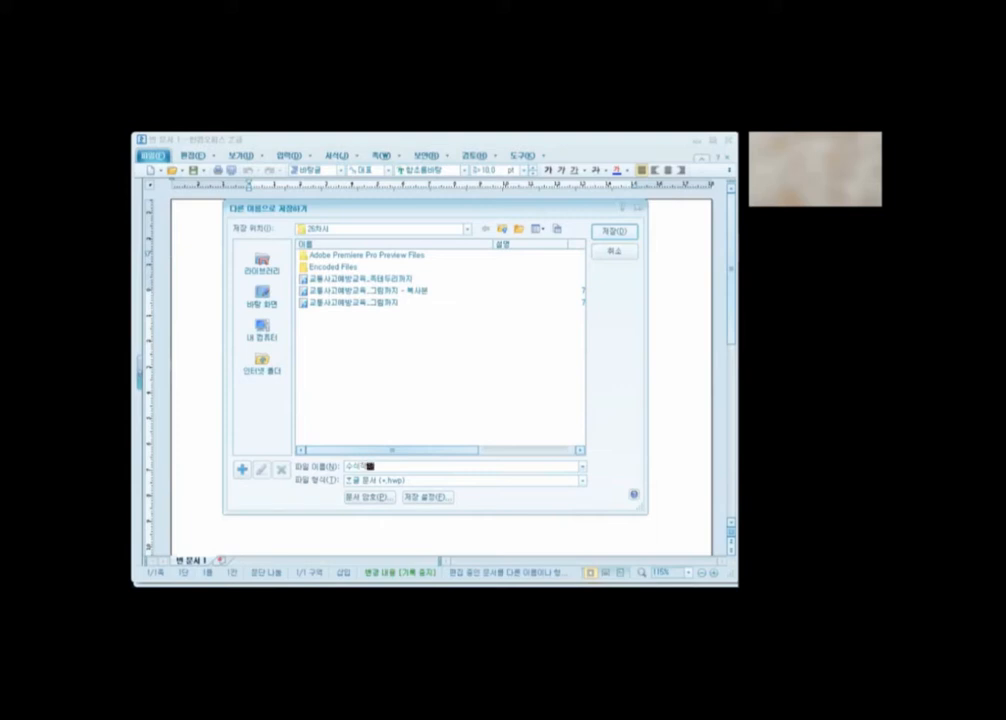
type("연습")
left_click(612, 233)
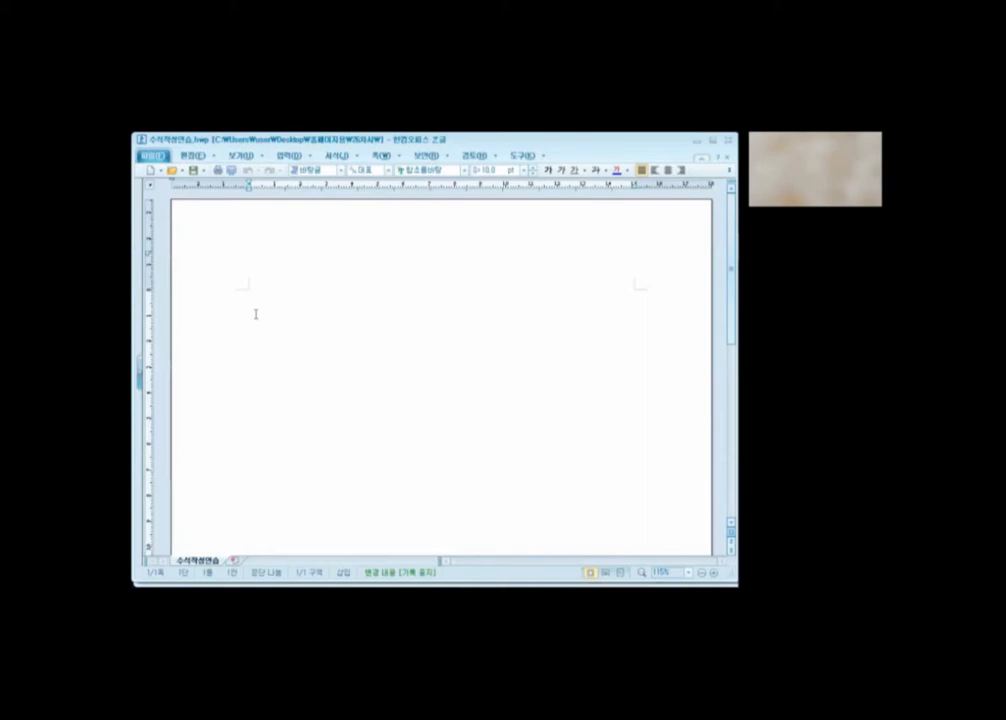
- Insert an equation containing the fraction 1/2 at the start of the blank document
left_click(293, 157)
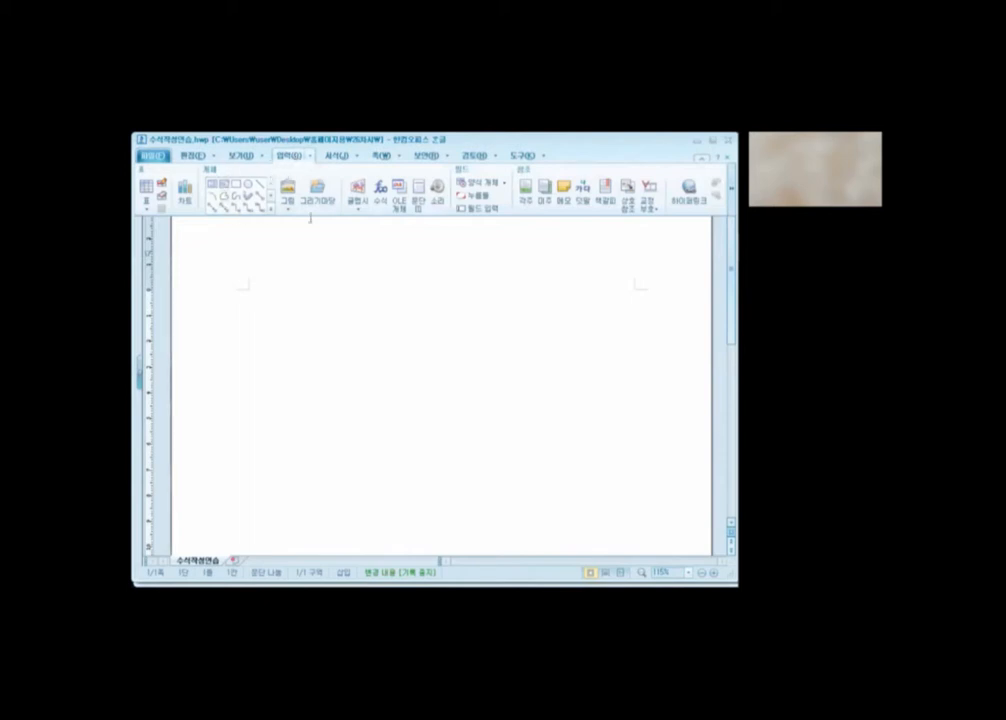
left_click(383, 205)
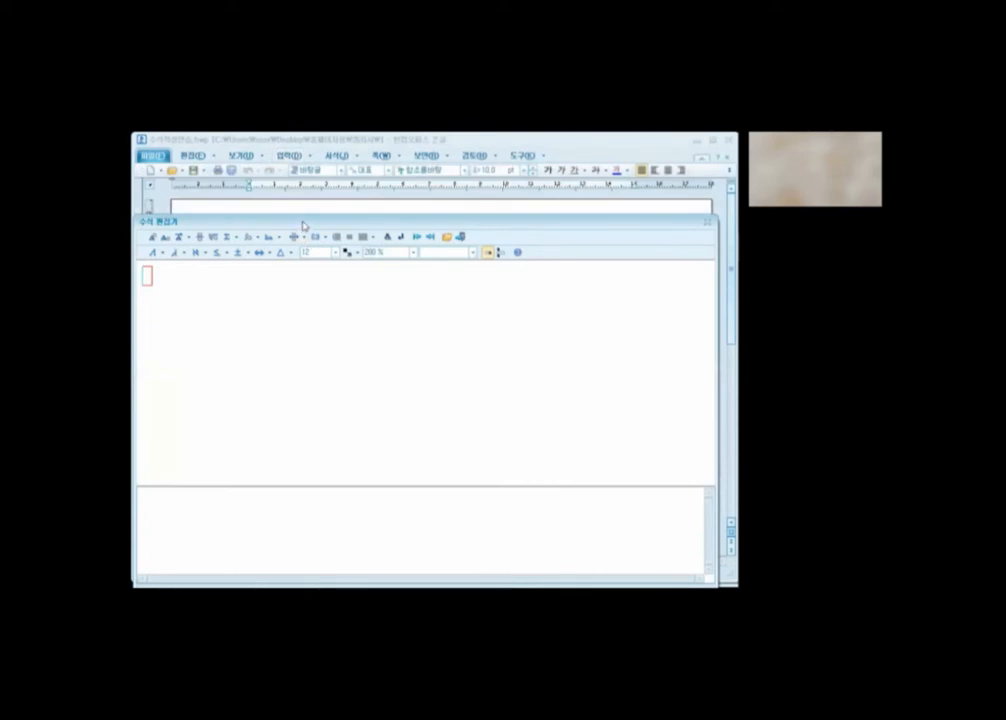
left_click_drag(303, 226, 343, 232)
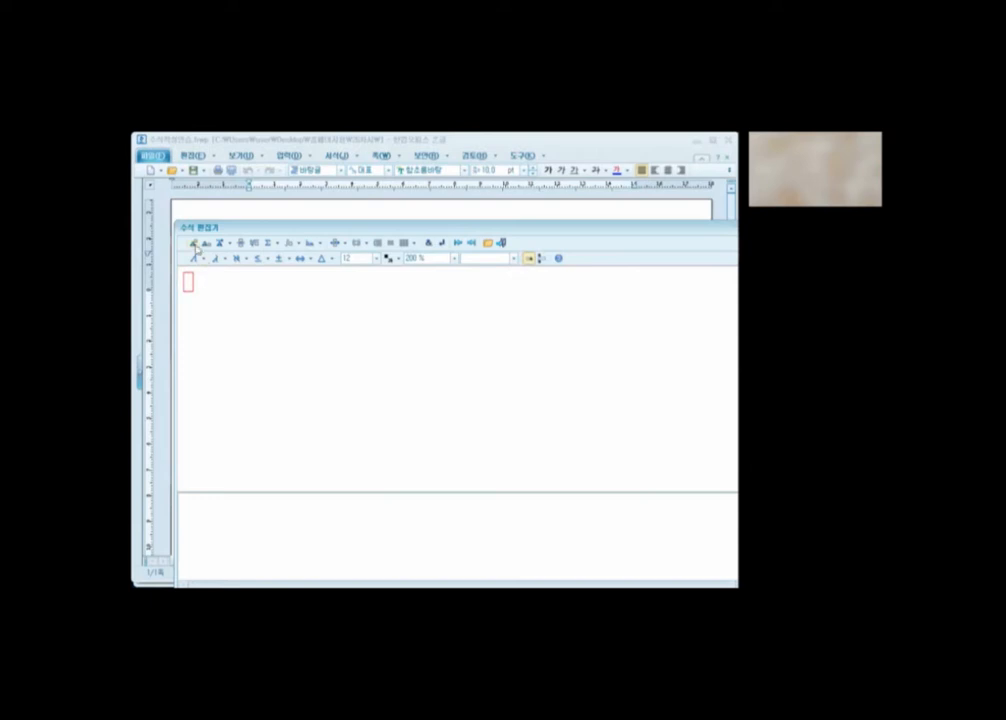
left_click(242, 248)
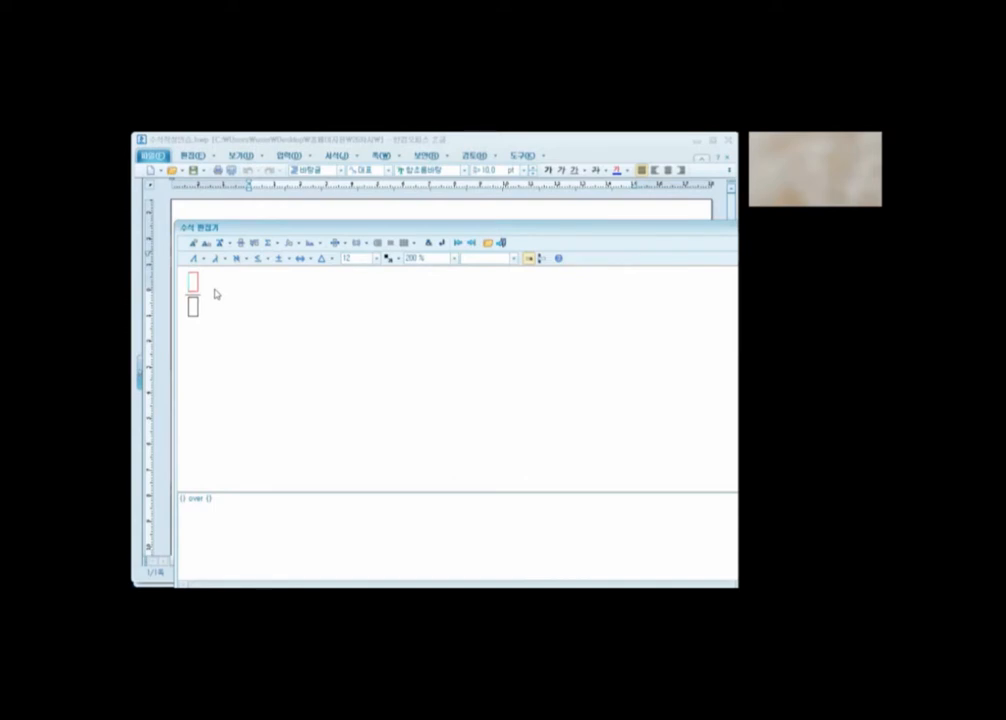
type("1")
left_click(193, 308)
type("2")
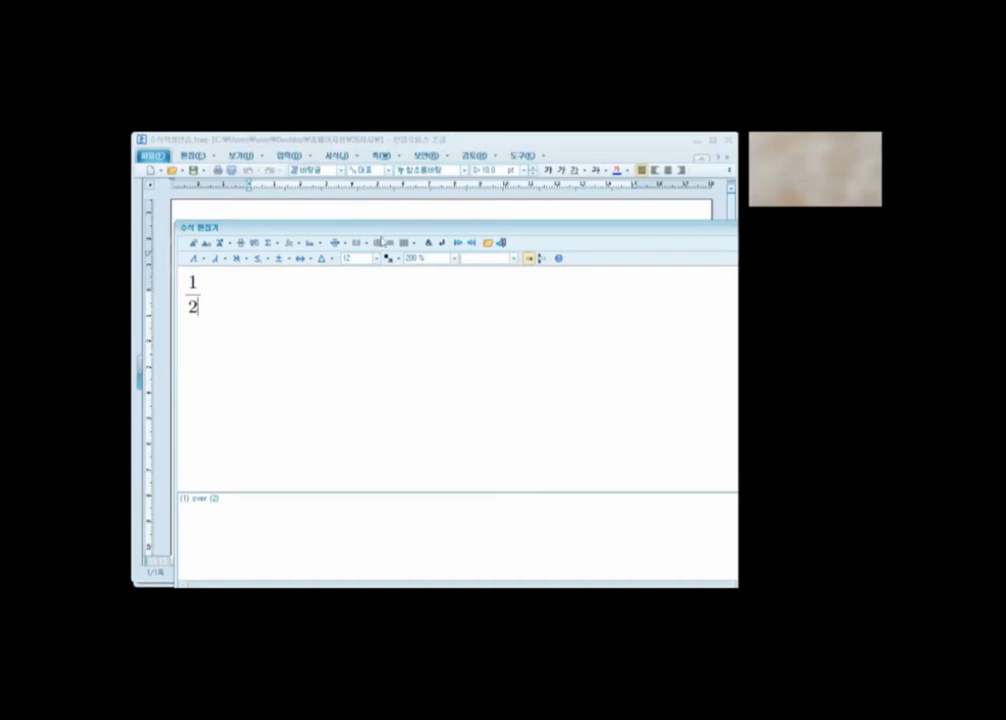
left_click_drag(432, 233, 412, 230)
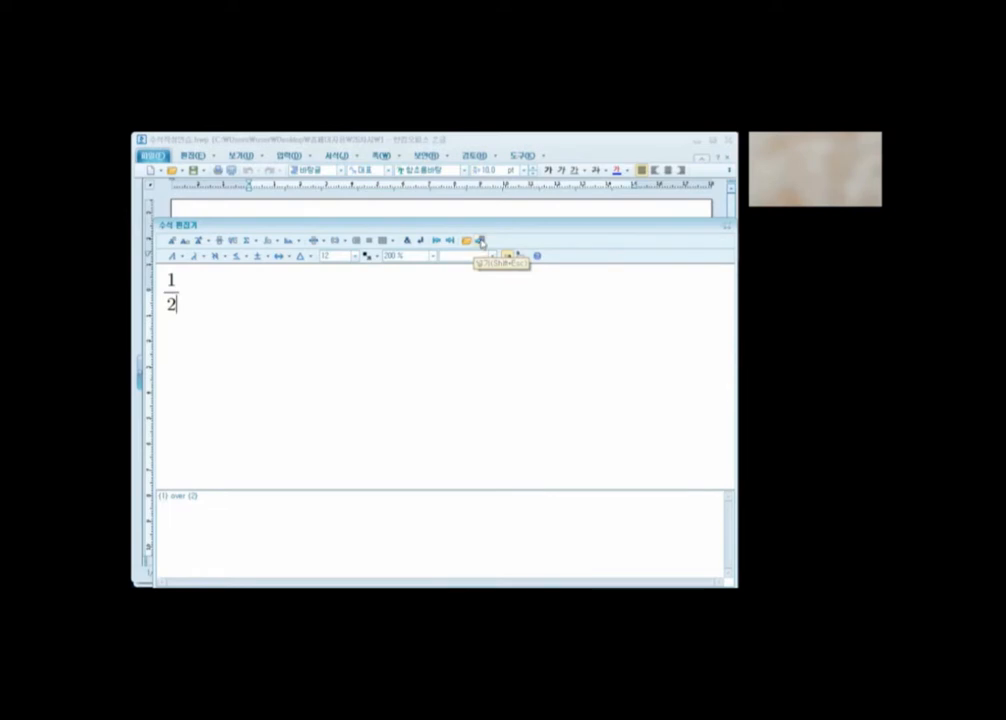
left_click(481, 242)
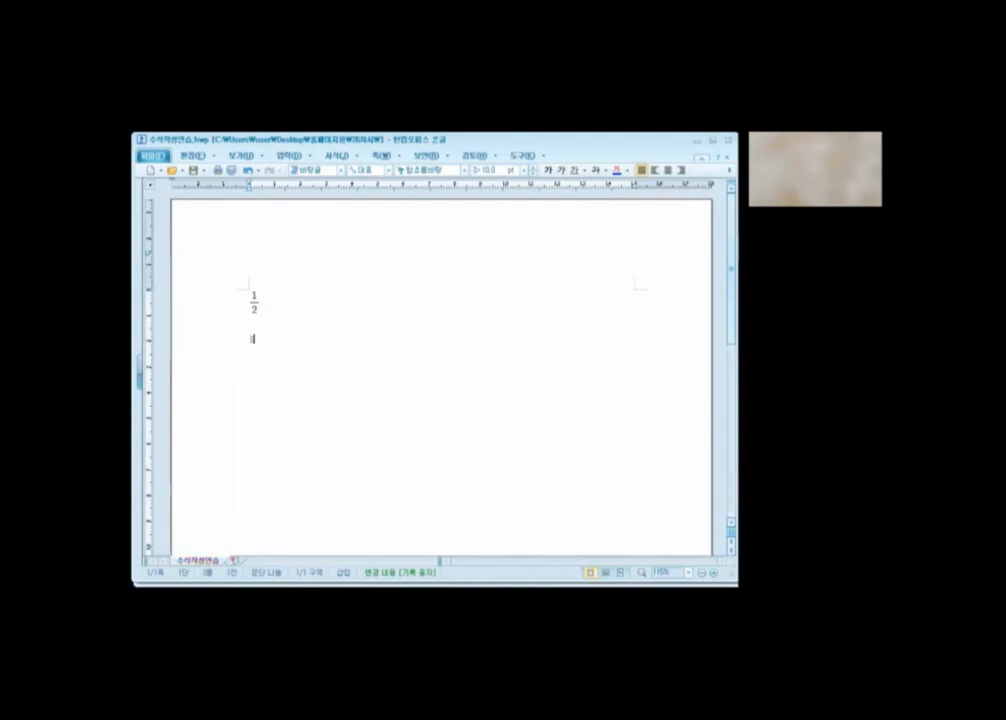
- Enter the text label 1) two lines below the 1/2 fraction and start a new equation after it, beginning with 1)
type("1)")
left_click(289, 157)
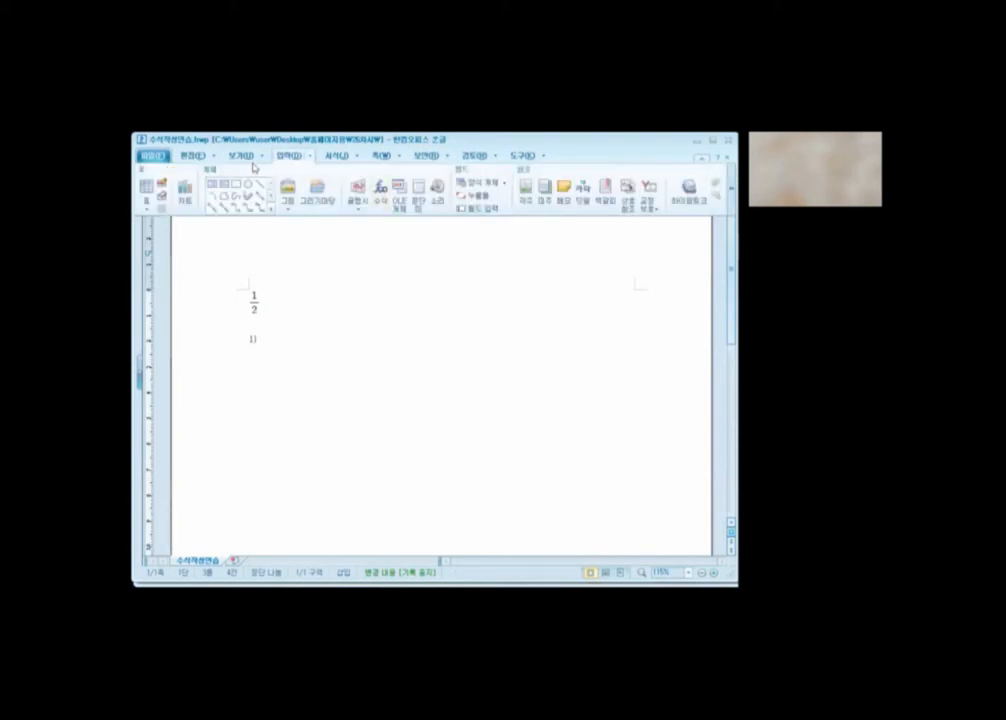
left_click(380, 189)
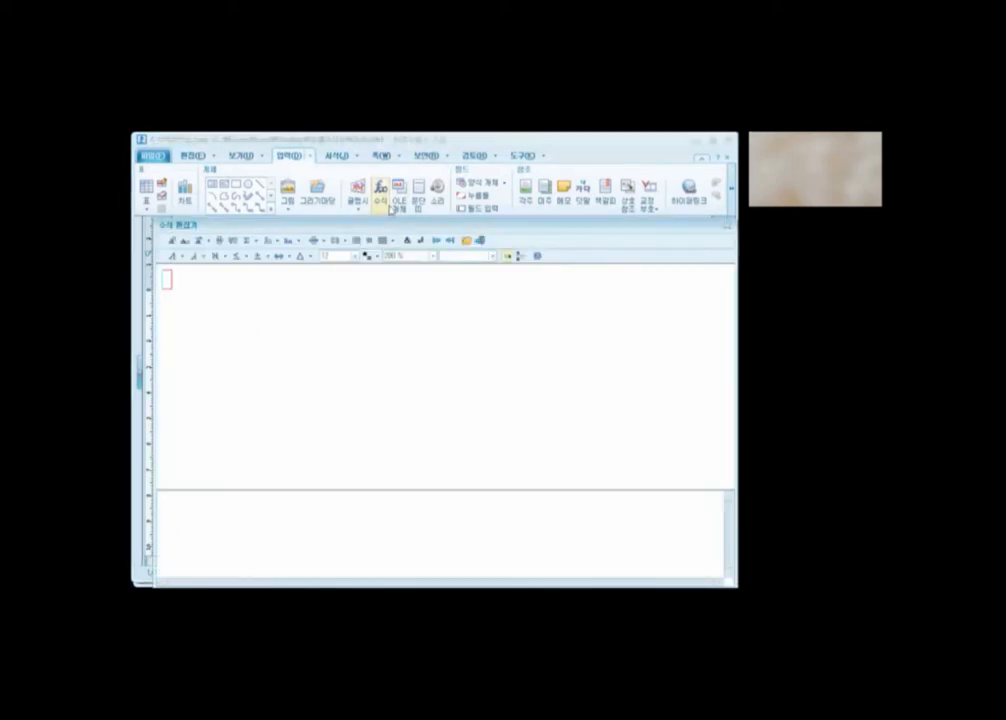
left_click_drag(389, 231, 424, 239)
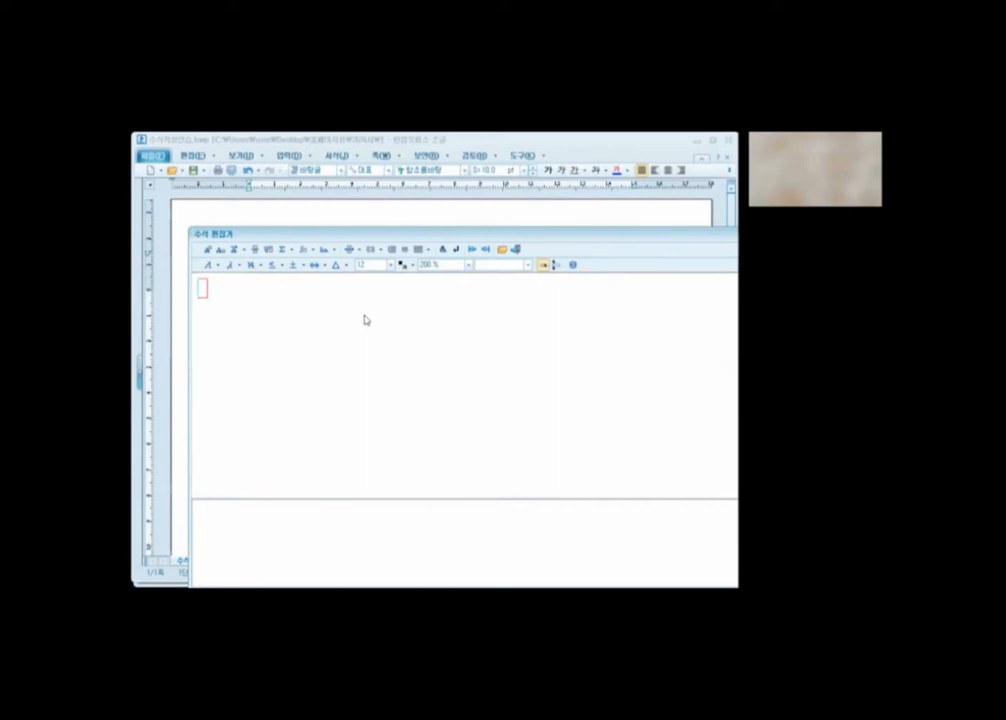
type("1)")
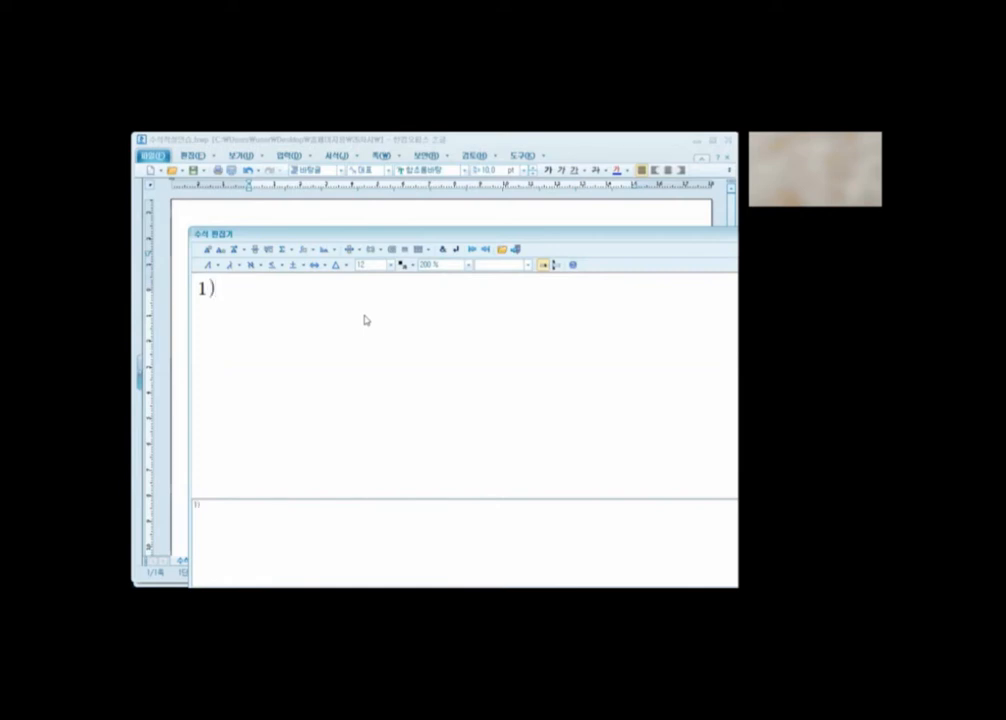
- Add the fraction 1/3 after the 1) in the equation
left_click(255, 250)
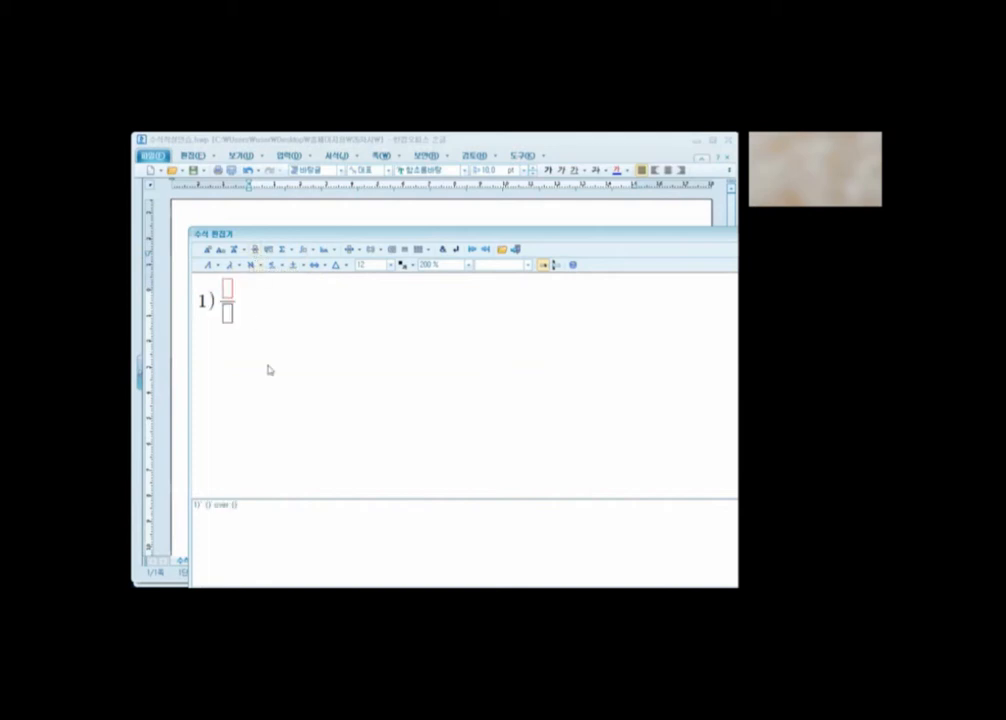
type("1")
key("Tab")
type("3")
left_click(337, 289)
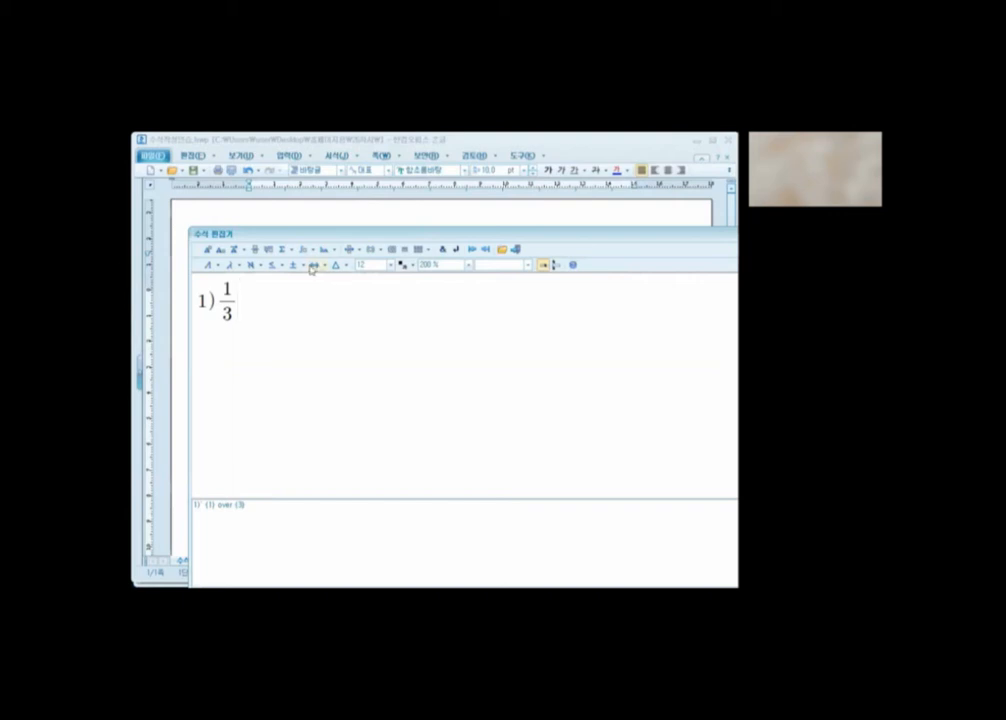
- Continue the equation after the fraction with a multiplication sign and 2 raised to the power 4
left_click(300, 265)
left_click(336, 285)
type("2")
left_click(208, 250)
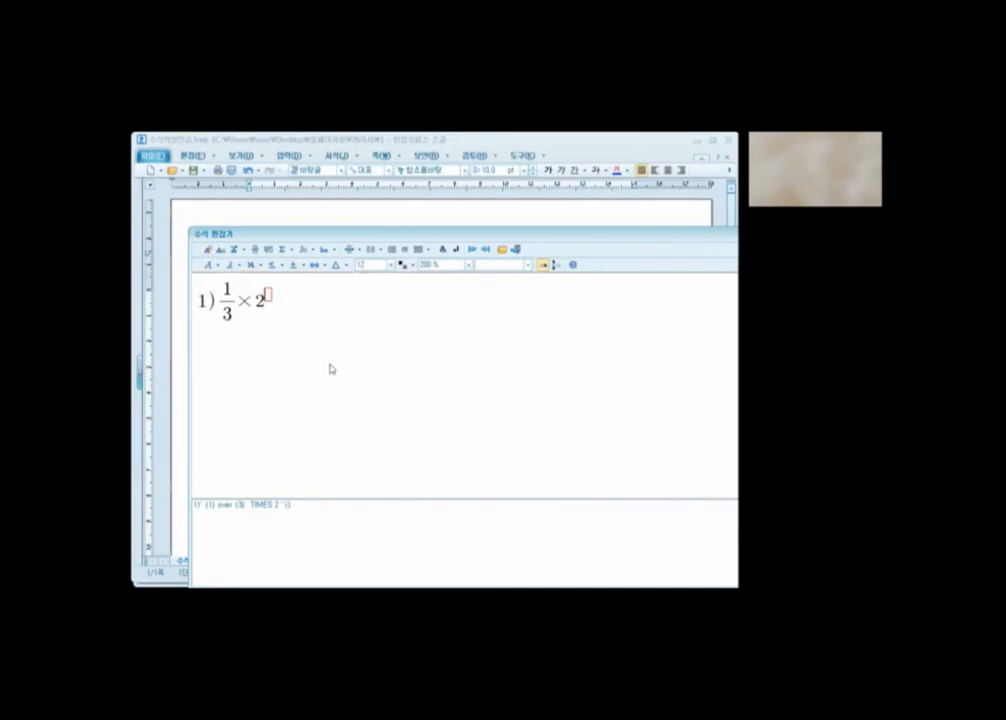
type("4")
key("Right")
- Append +2 and a root of 8 with index 2 to the equation, followed by a plus sign
type("+2")
left_click(269, 251)
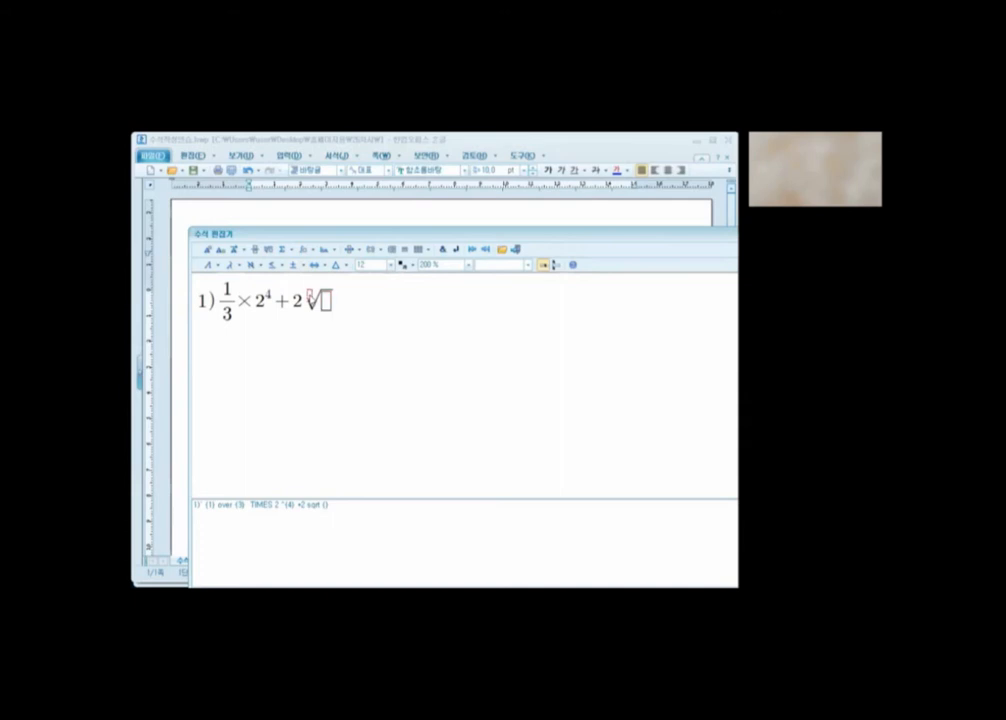
type("2")
left_click(328, 305)
type("8")
key("Right")
type("+")
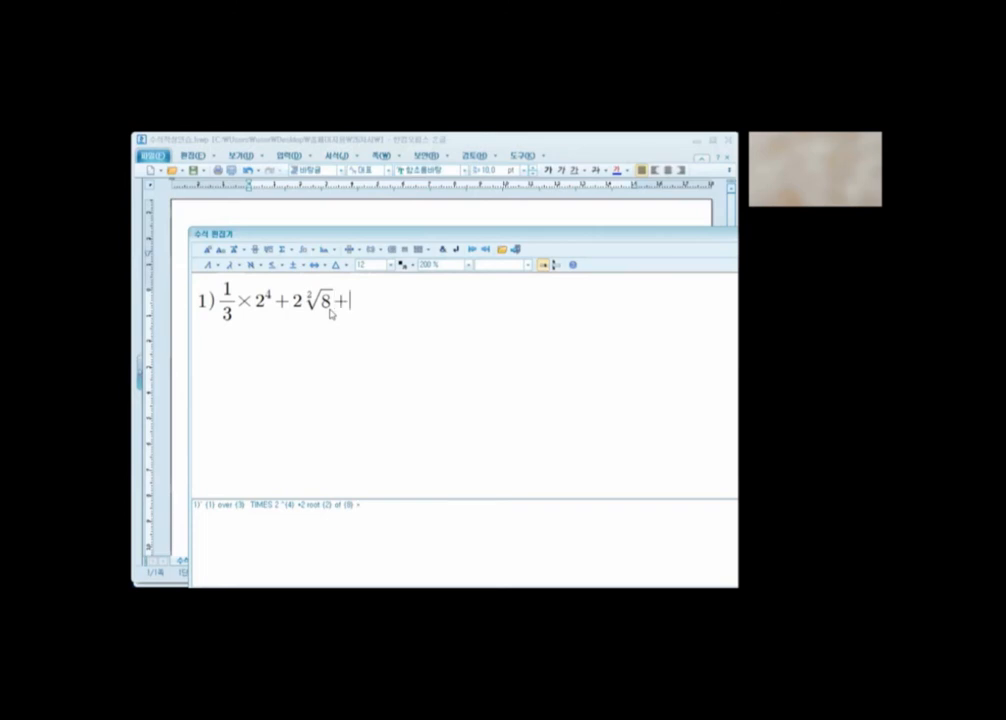
- Complete the equation with the absolute value of -7 and an equals sign, and insert it into the document
left_click(381, 251)
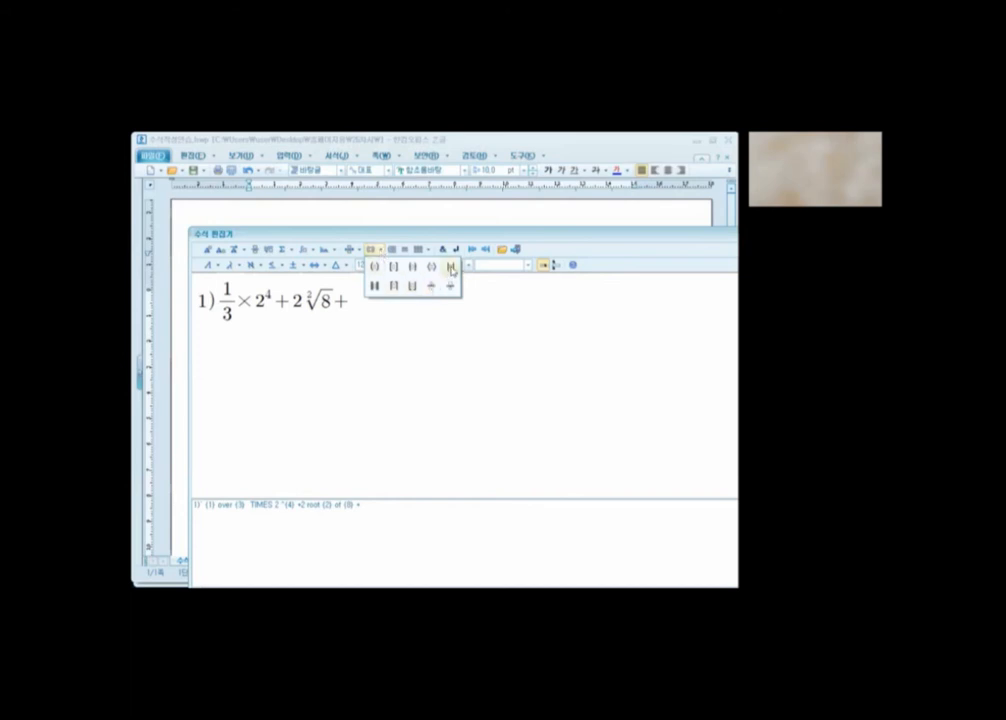
left_click(451, 269)
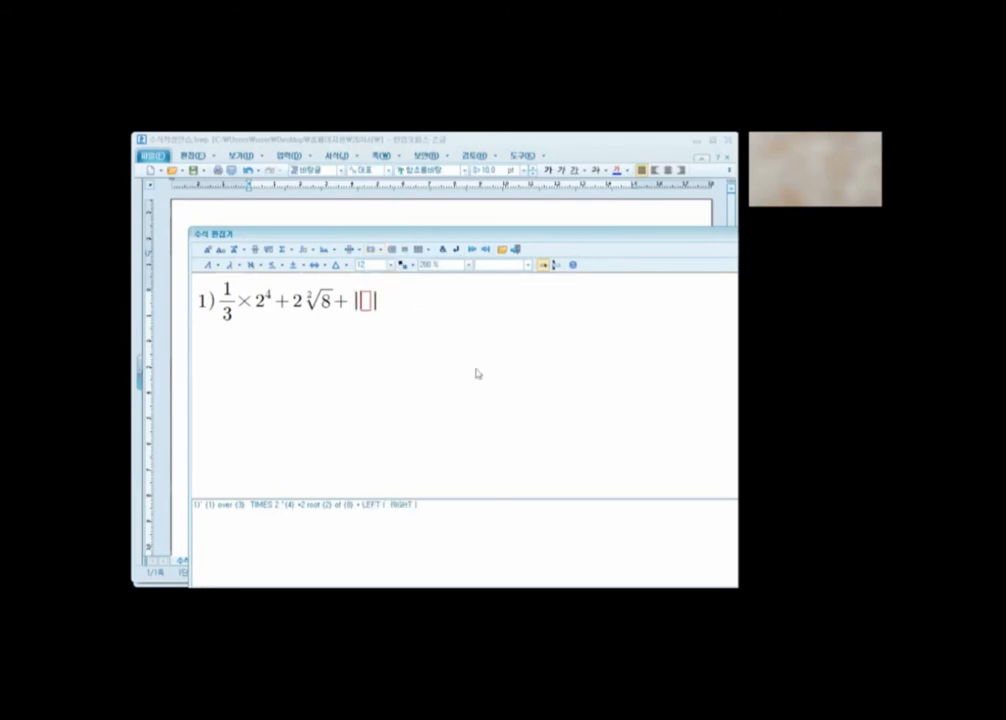
type("-7")
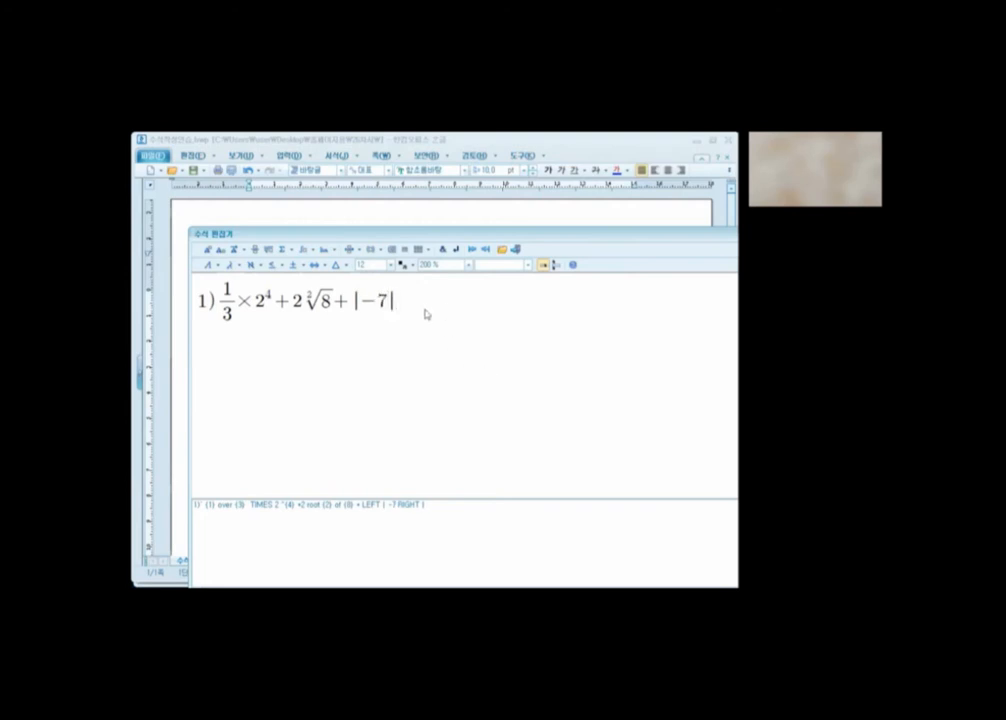
key("Right")
type("=")
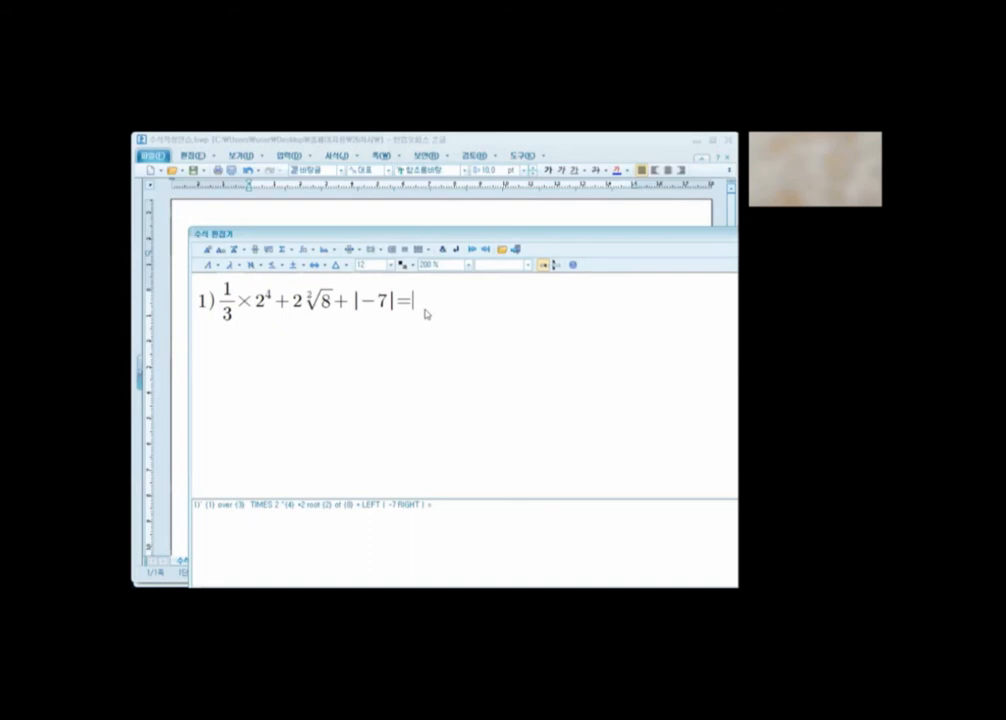
left_click(517, 252)
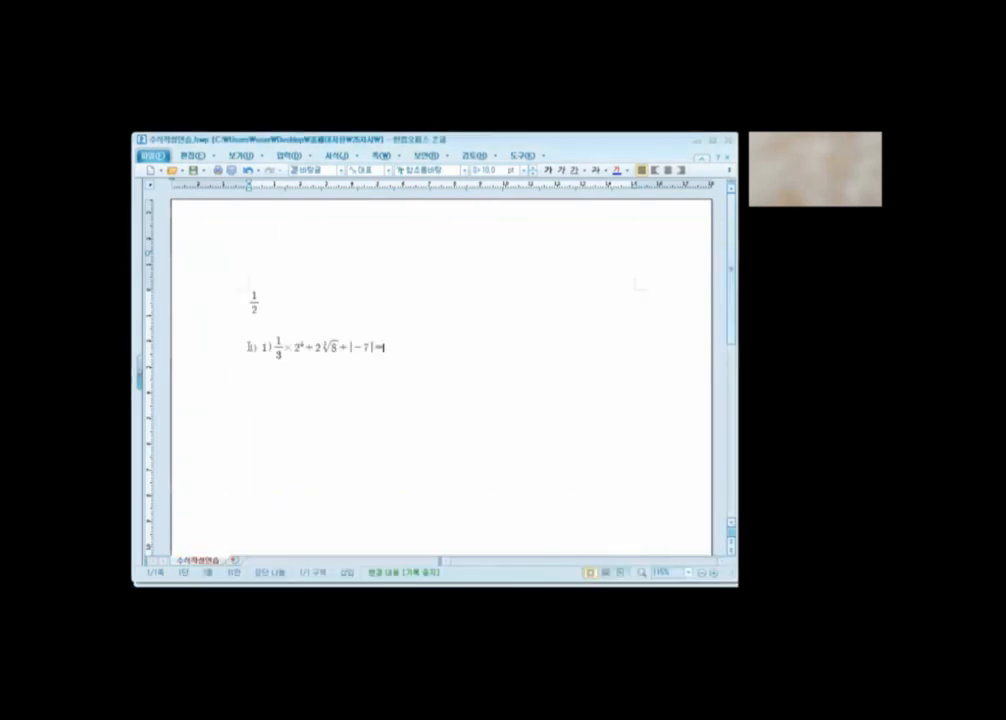
- Delete the duplicate plain-text label 1) and its space in front of the inserted equation
left_click(247, 350)
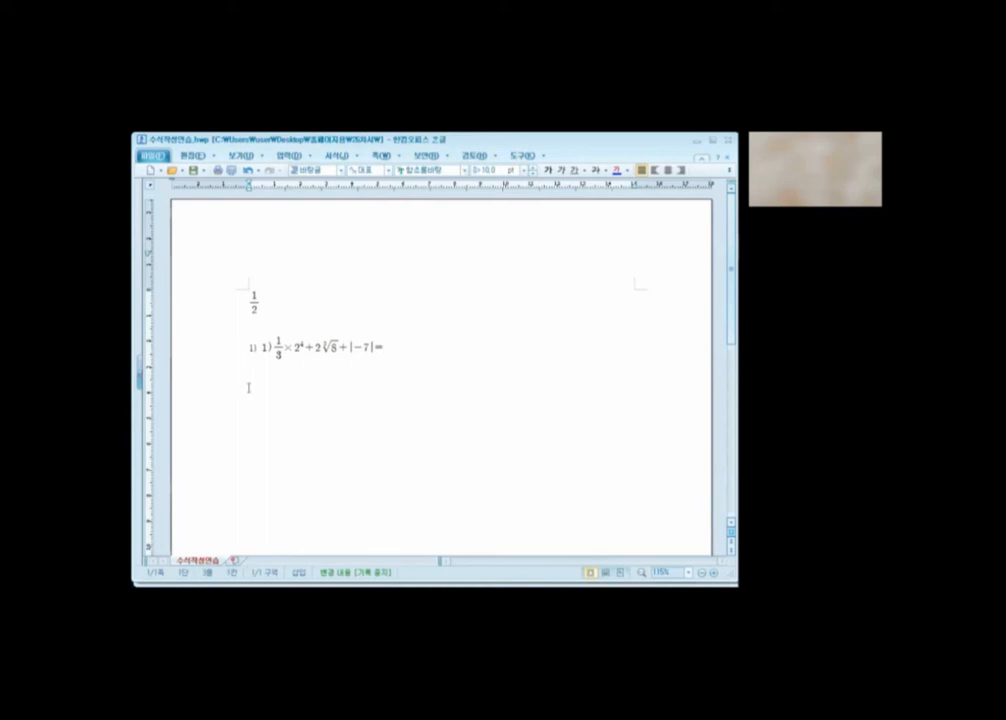
key("Delete")
key("Delete")
key("Delete")
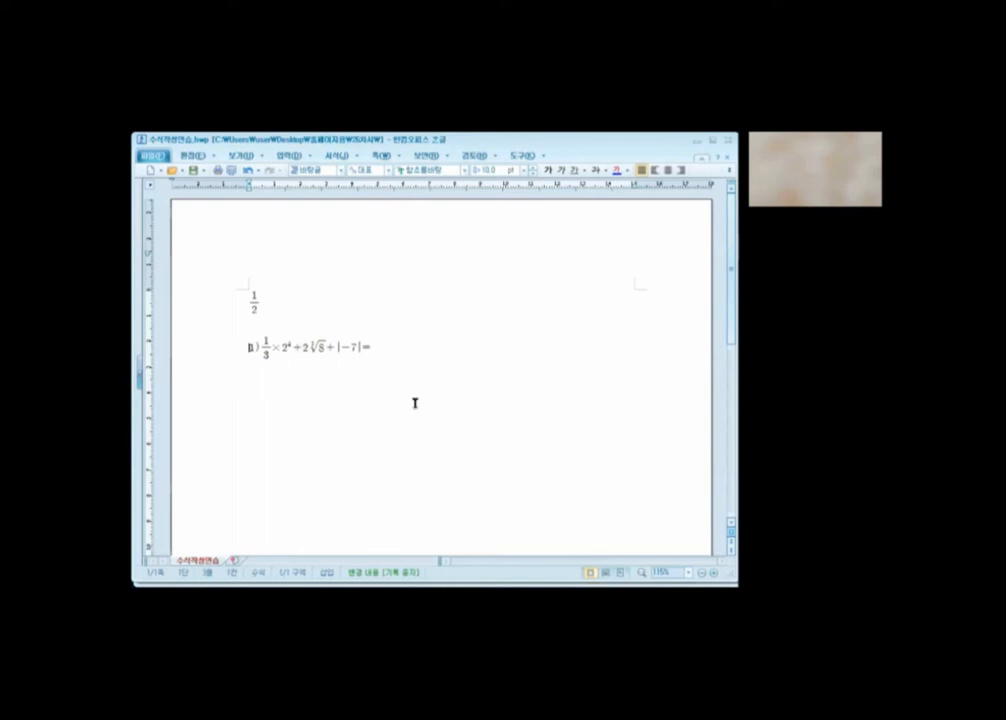
left_click(406, 366)
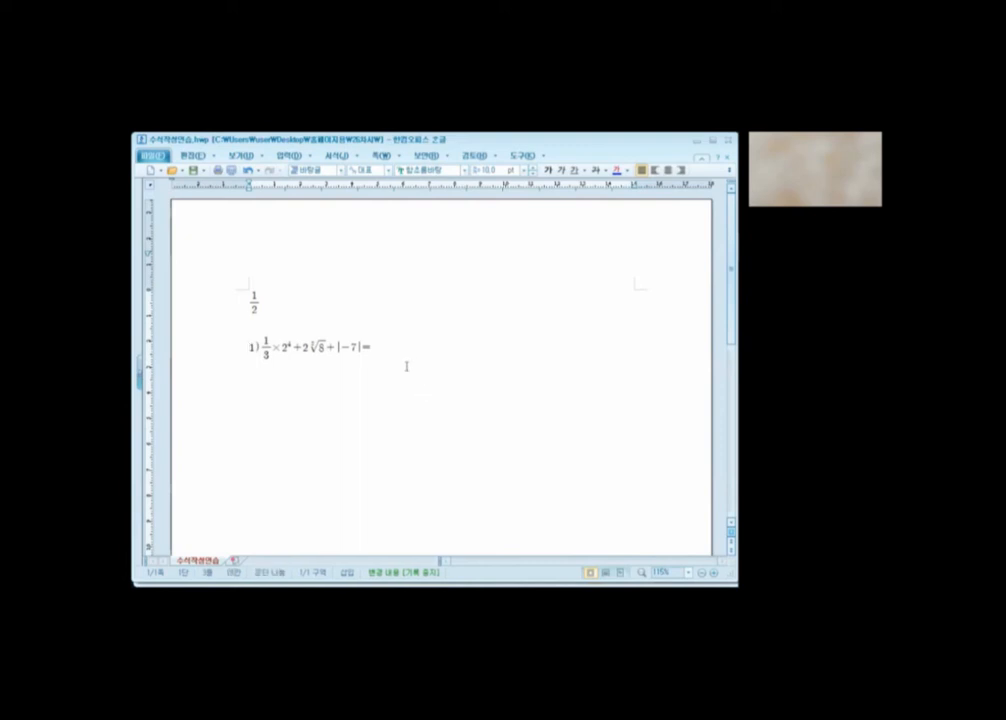